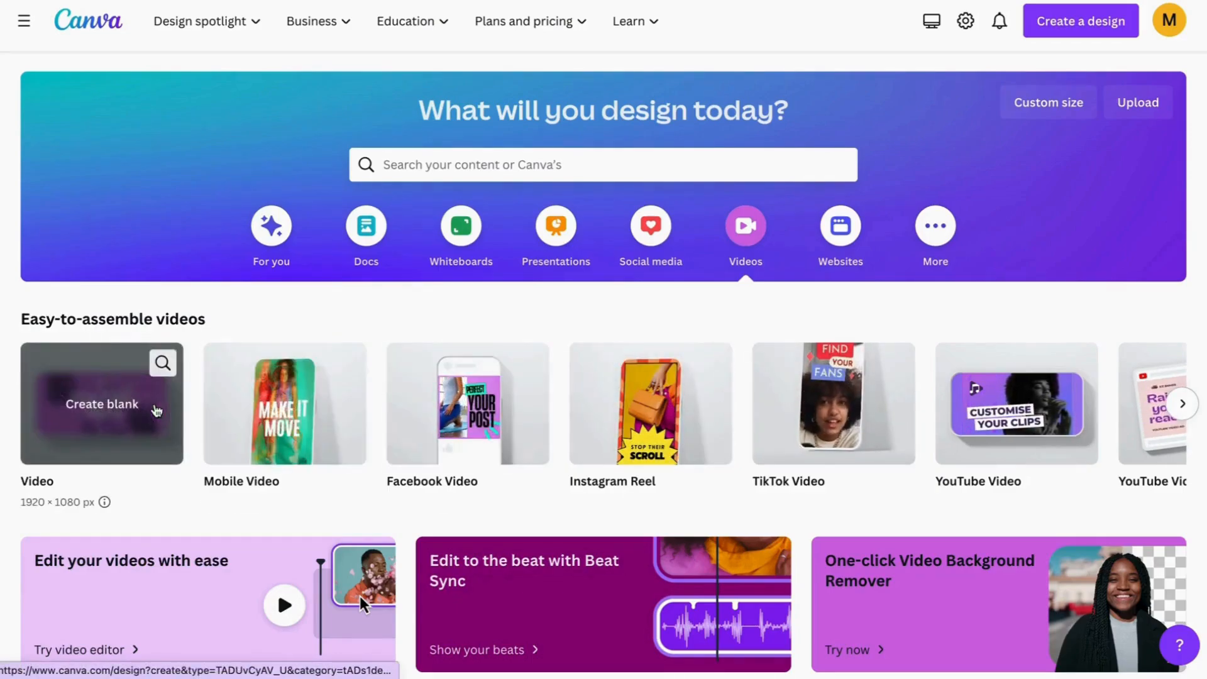
- Create a blank 1920 × 1080 px video and search the elements library for "living room" graphics
{"action": "left_click", "coordinate": [157, 410]}
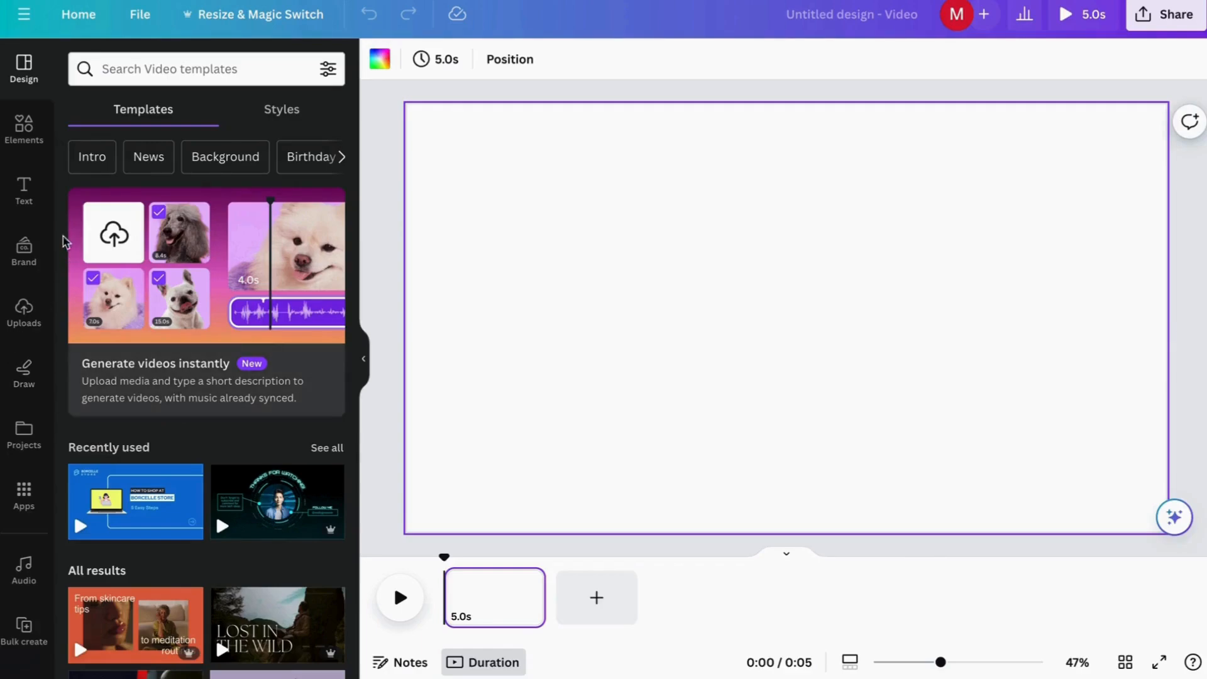
{"action": "left_click", "coordinate": [25, 129]}
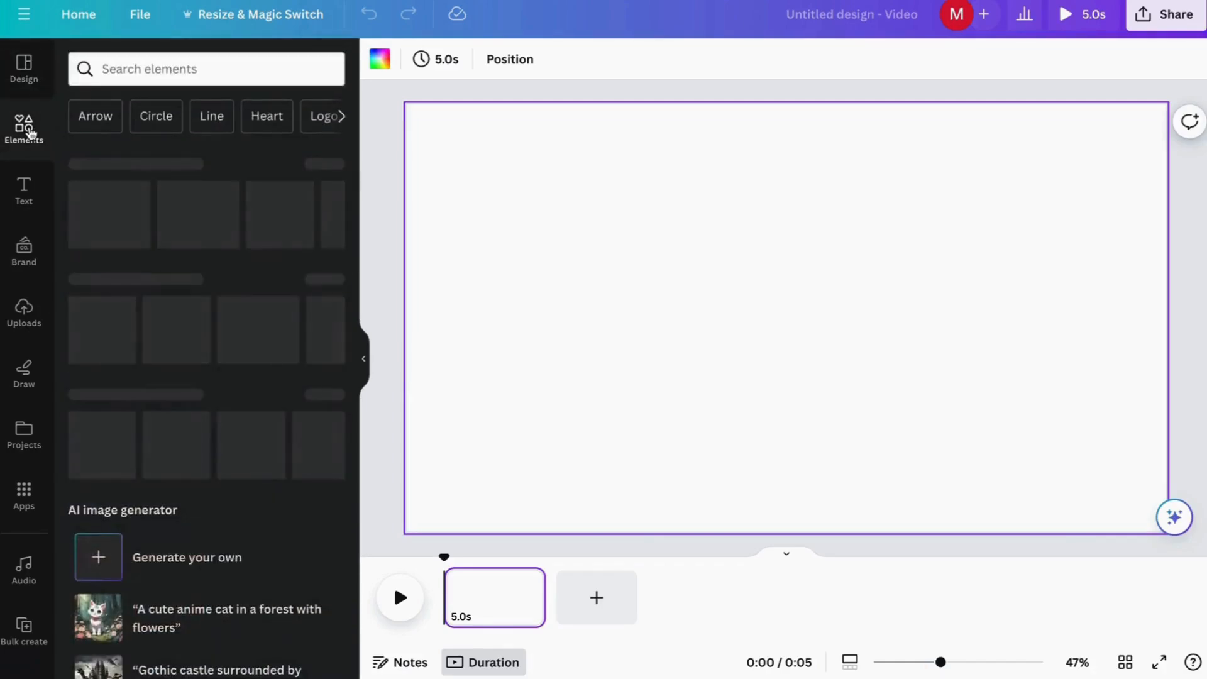
{"action": "left_click", "coordinate": [141, 71]}
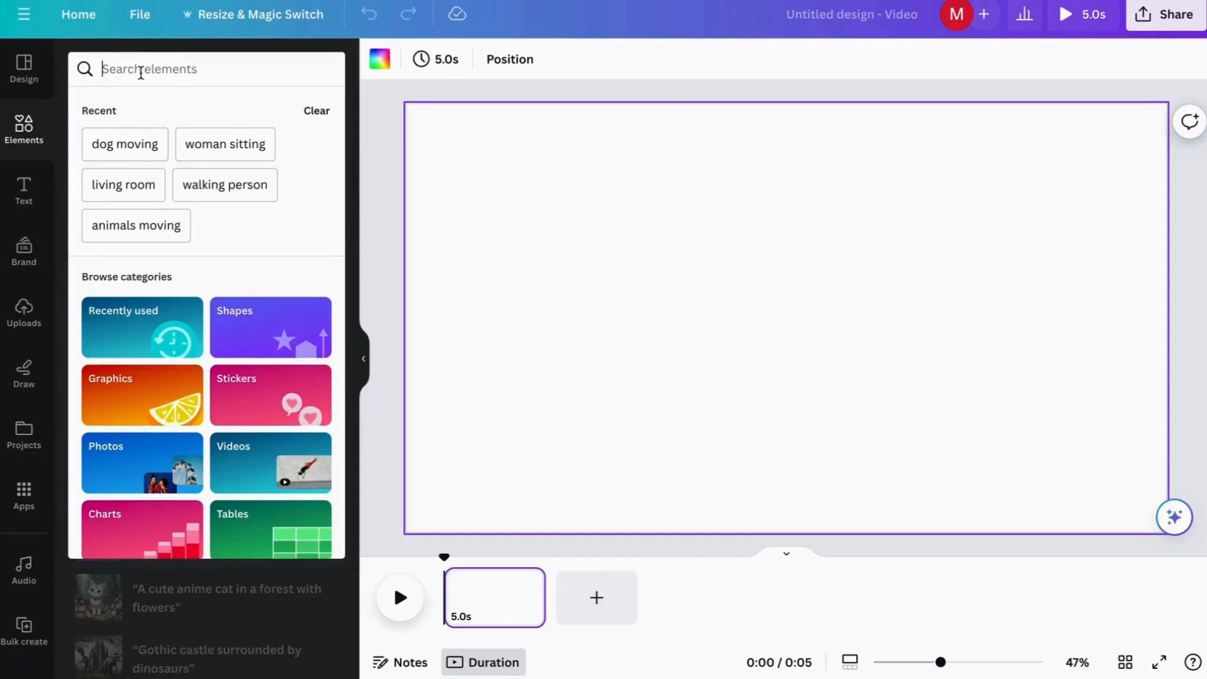
{"action": "type", "text": "room"}
{"action": "left_click", "coordinate": [119, 144]}
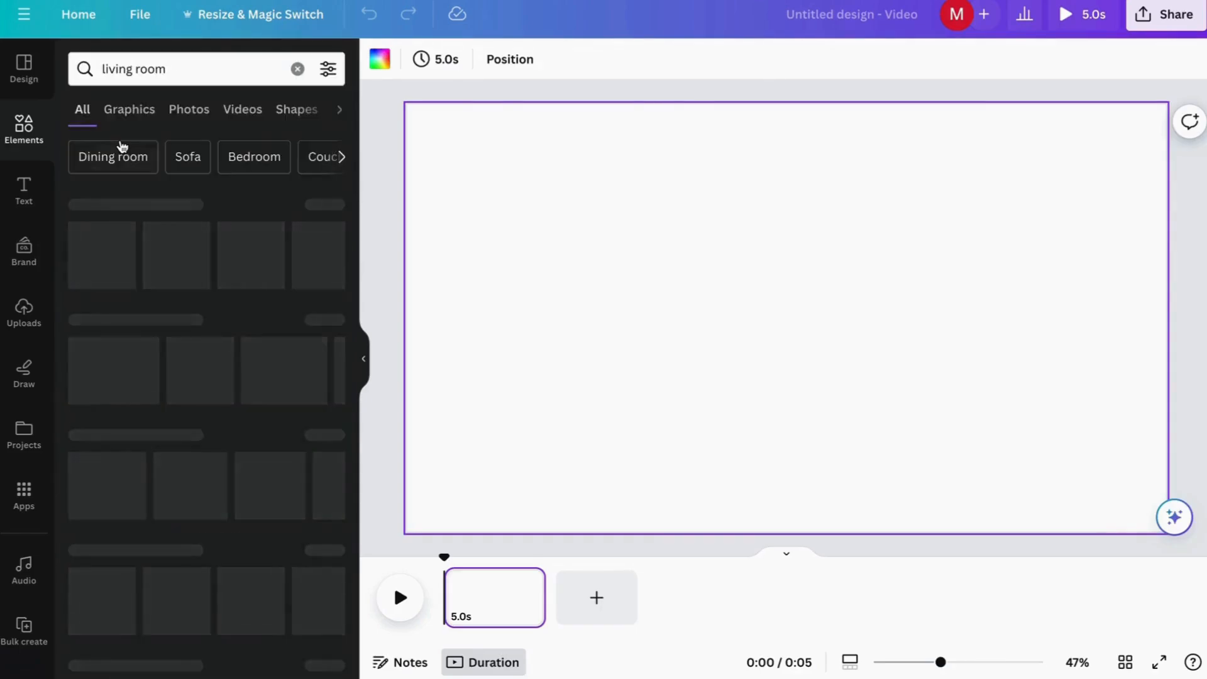
{"action": "left_click", "coordinate": [142, 110]}
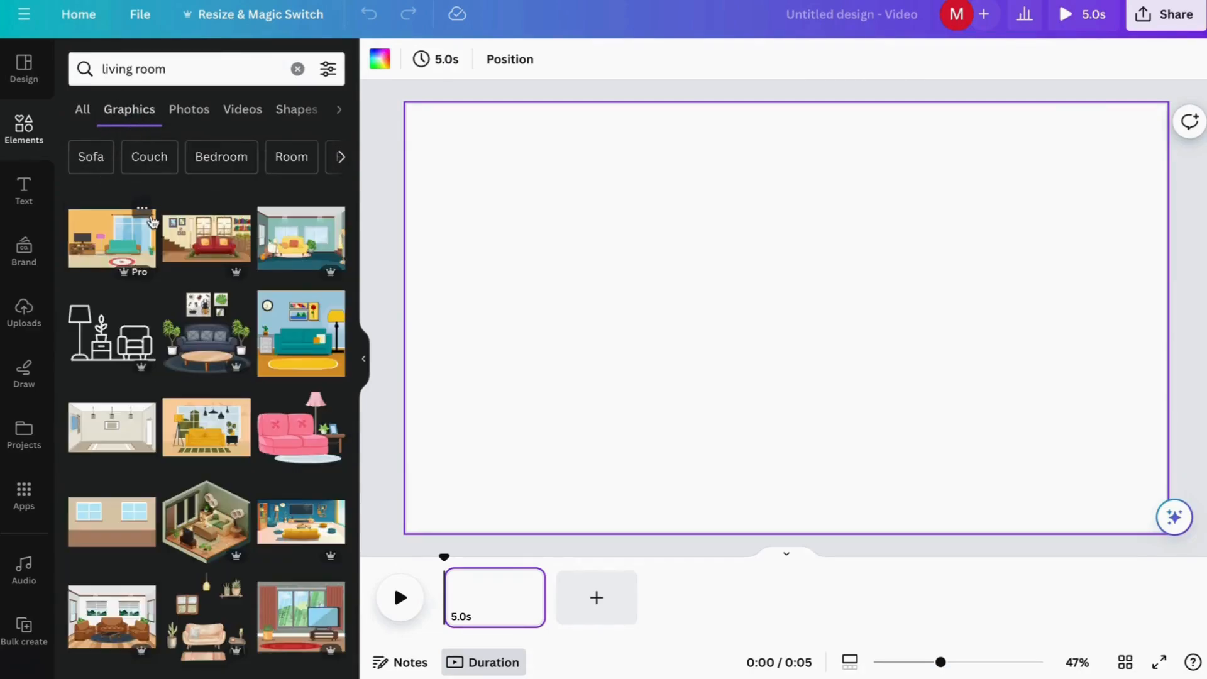
- Insert the grey living room graphic with the yellow sofa, floor lamp and potted plant, and set it as the page background
{"action": "scroll", "coordinate": [214, 381], "scroll_direction": "down", "scroll_amount": 4}
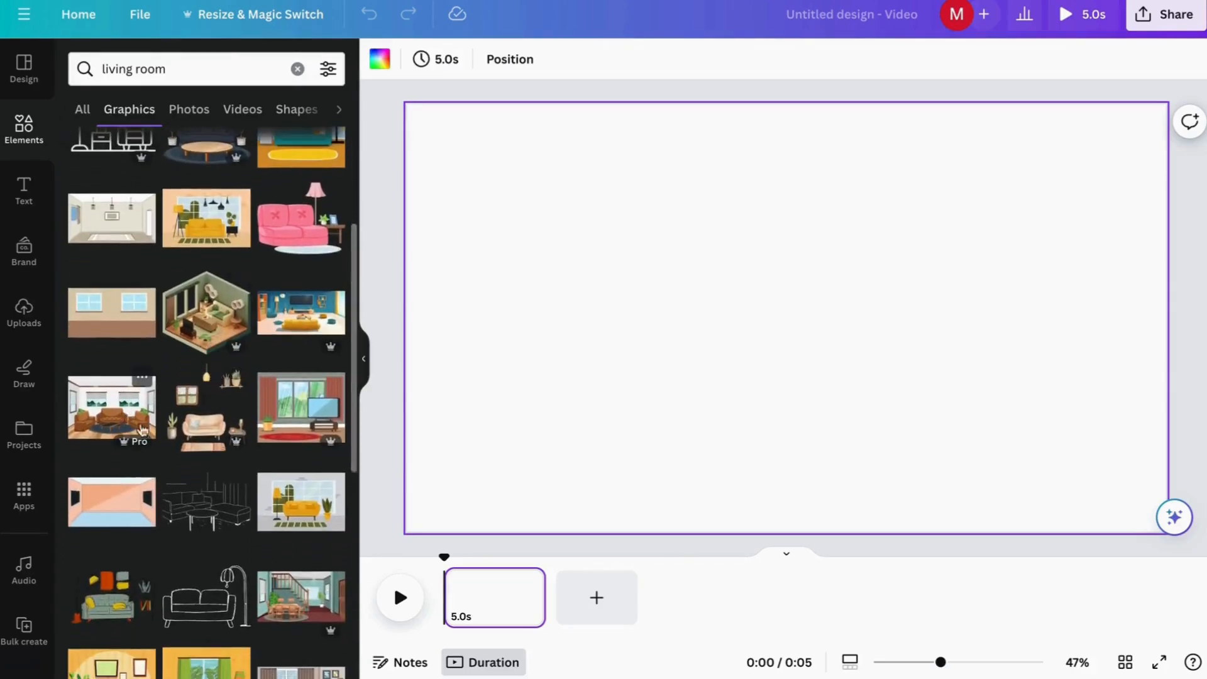
{"action": "scroll", "coordinate": [259, 431], "scroll_direction": "down", "scroll_amount": 4}
{"action": "scroll", "coordinate": [259, 431], "scroll_direction": "down", "scroll_amount": 8}
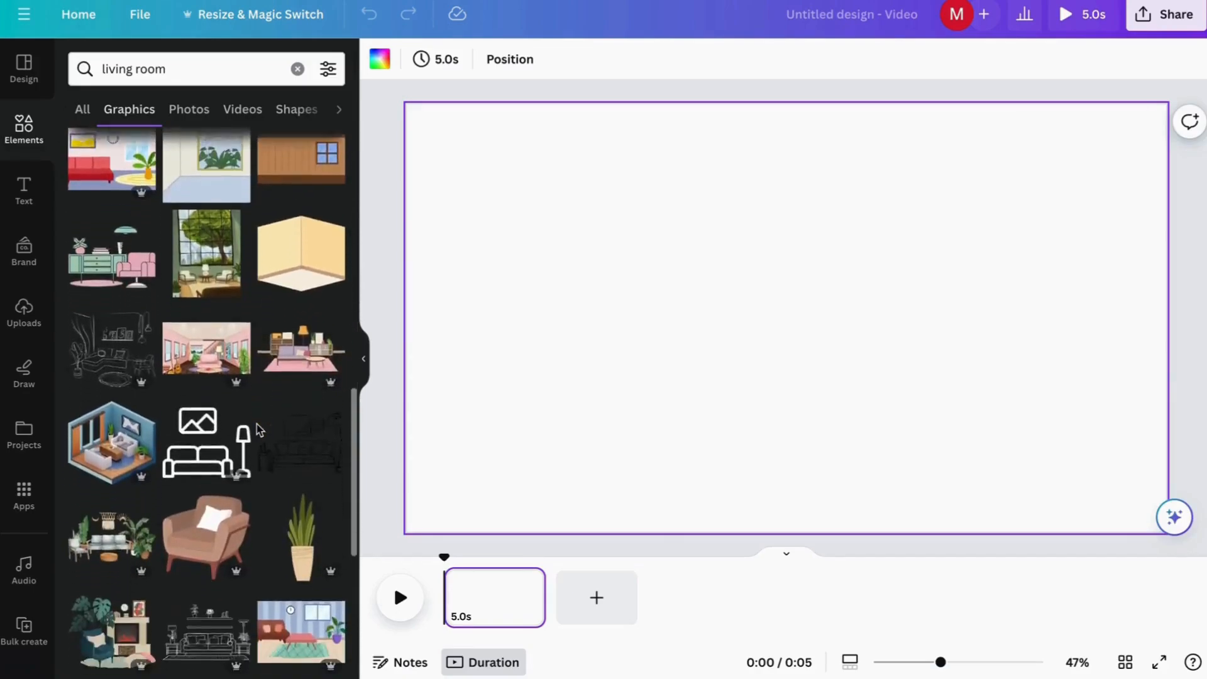
{"action": "scroll", "coordinate": [260, 431], "scroll_direction": "down", "scroll_amount": 4}
{"action": "left_click", "coordinate": [298, 422]}
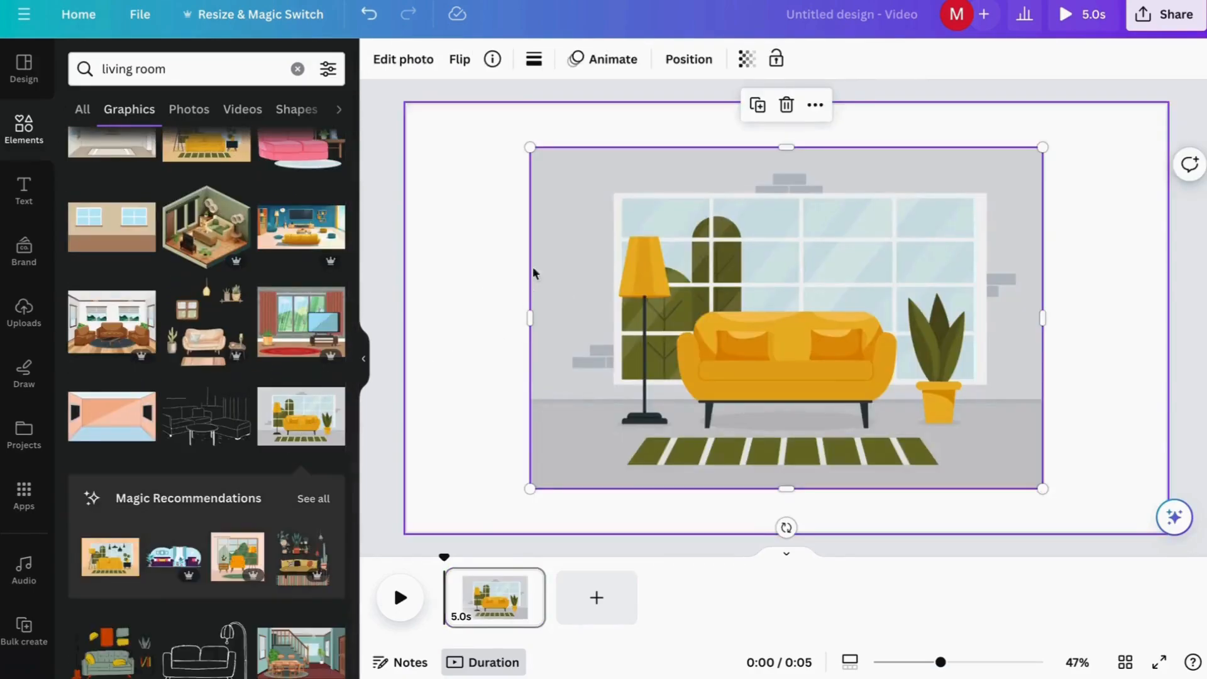
{"action": "left_click", "coordinate": [842, 179]}
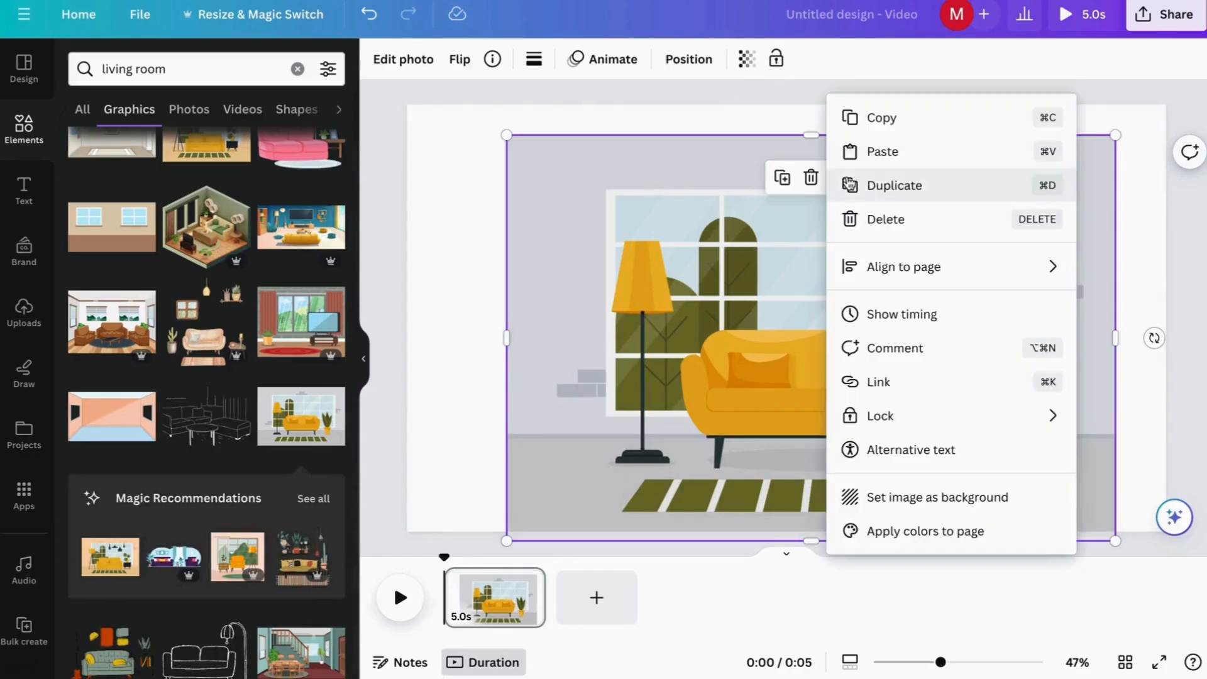
{"action": "left_click", "coordinate": [868, 500]}
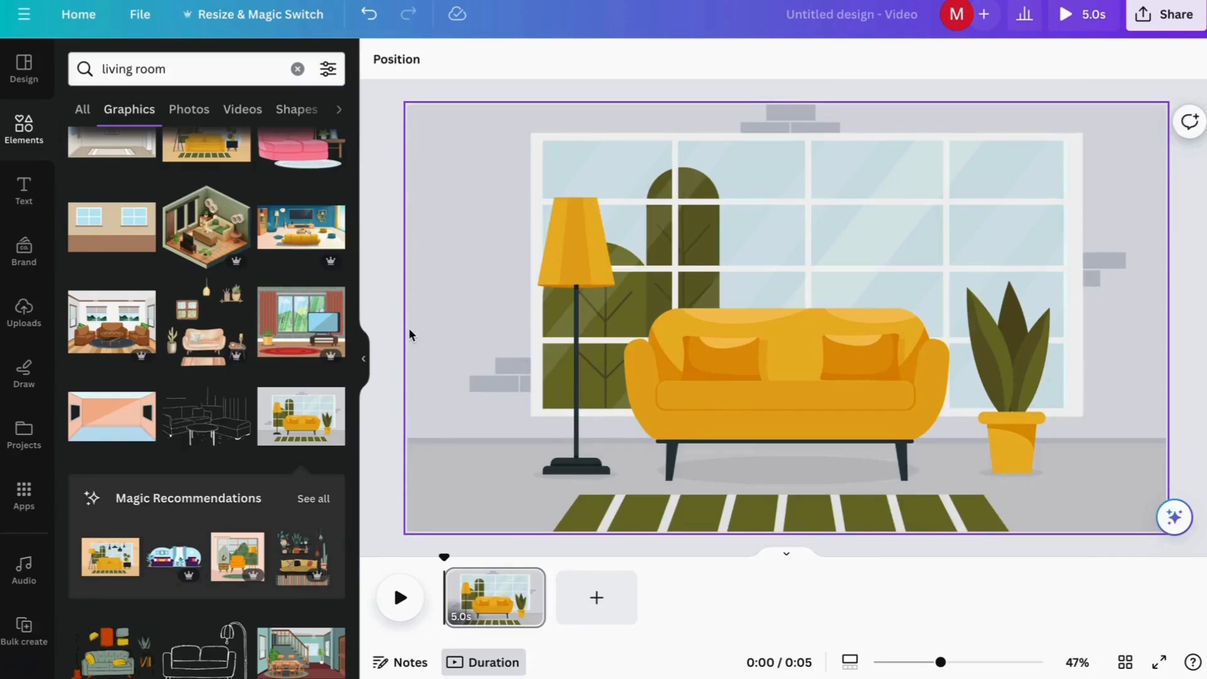
- Find a "woman sitting" graphic and place the woman reading a red book on the yellow sofa
{"action": "left_click", "coordinate": [297, 69]}
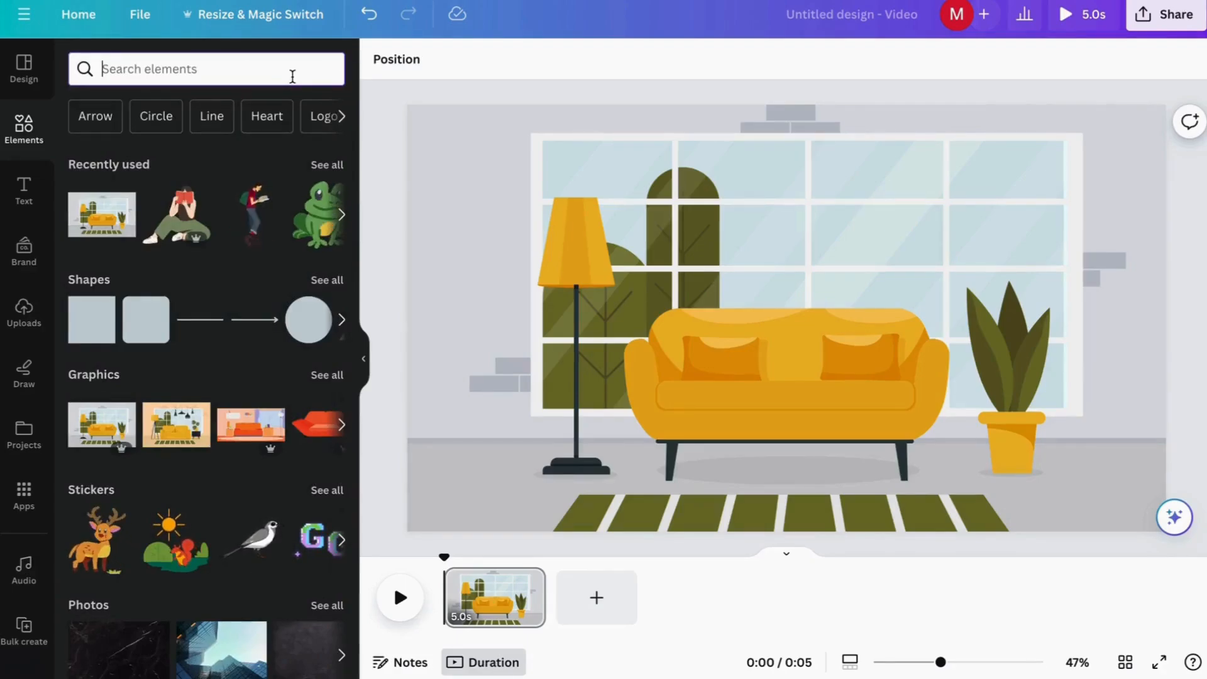
{"action": "type", "text": "woman"}
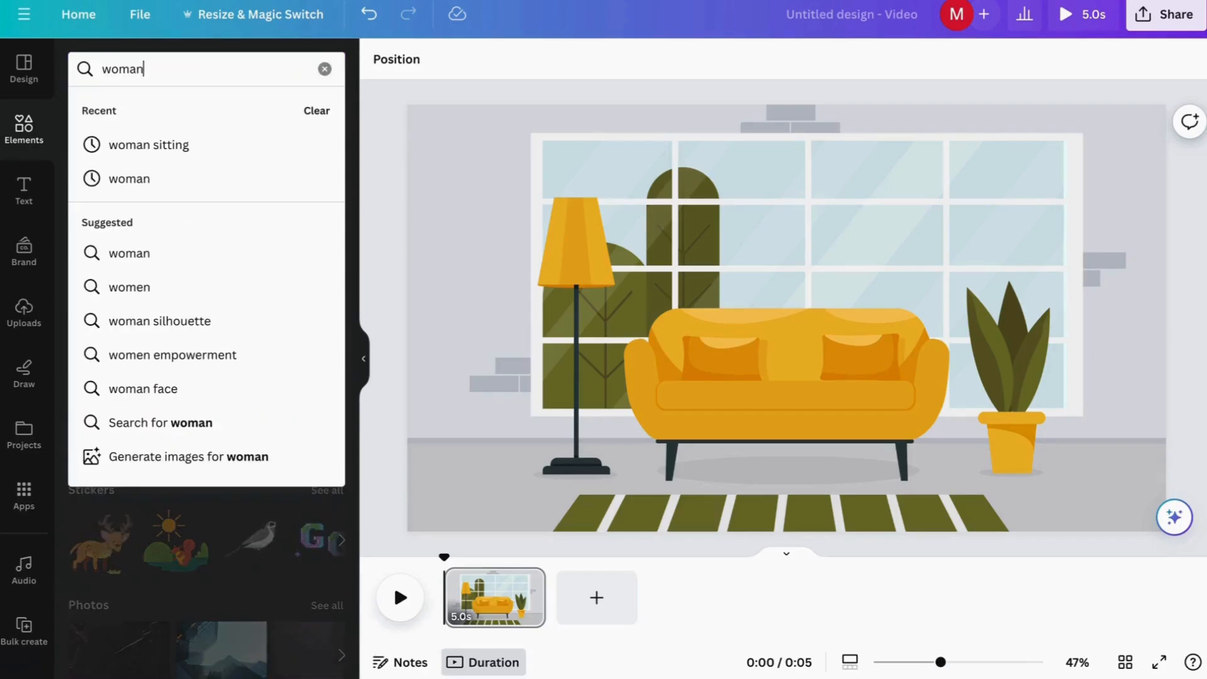
{"action": "left_click", "coordinate": [272, 147]}
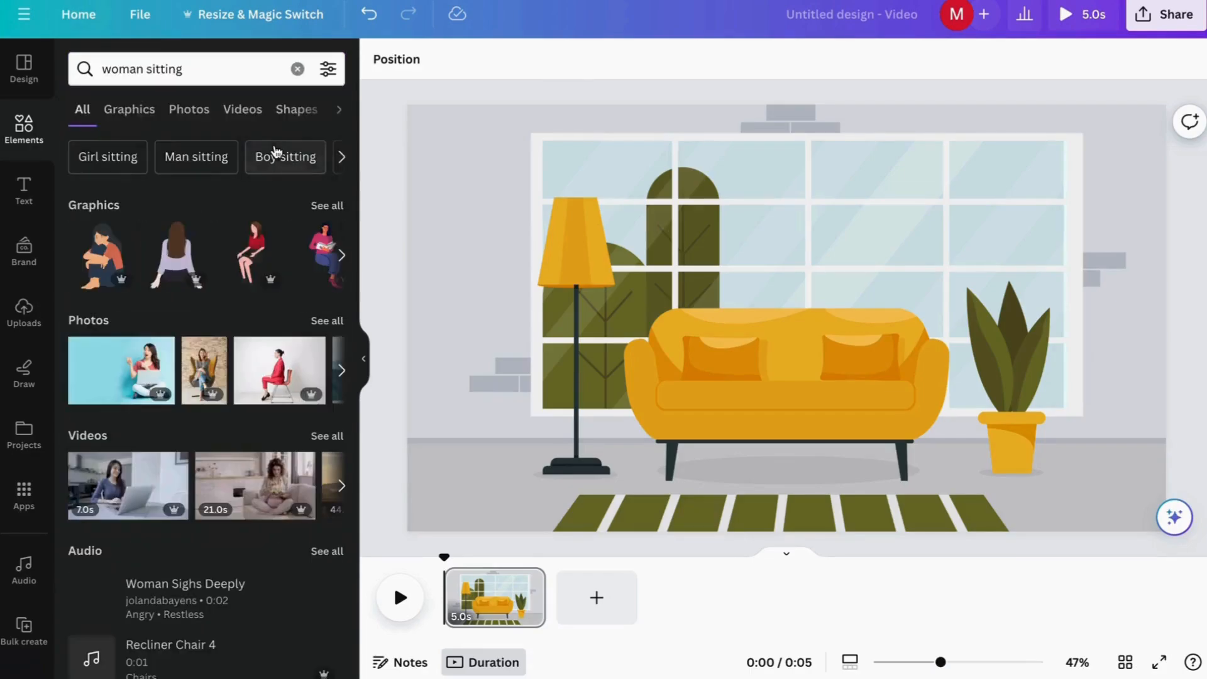
{"action": "left_click", "coordinate": [317, 207]}
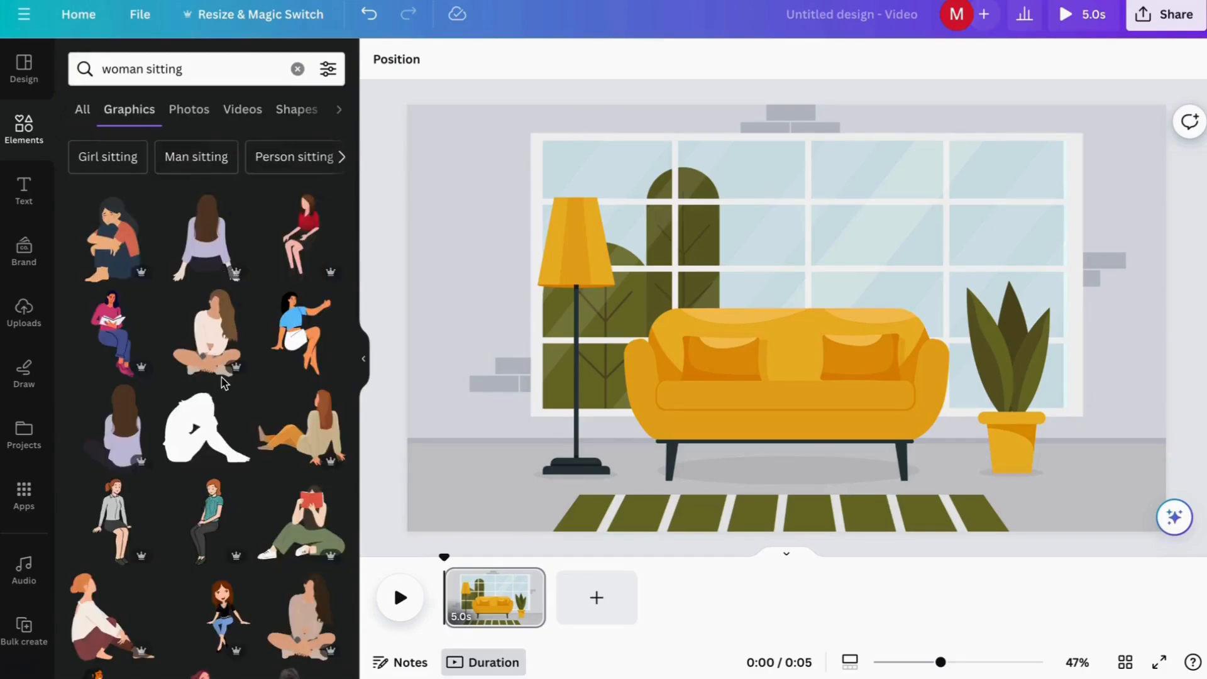
{"action": "scroll", "coordinate": [223, 382], "scroll_direction": "down", "scroll_amount": 3}
{"action": "left_click", "coordinate": [320, 390]}
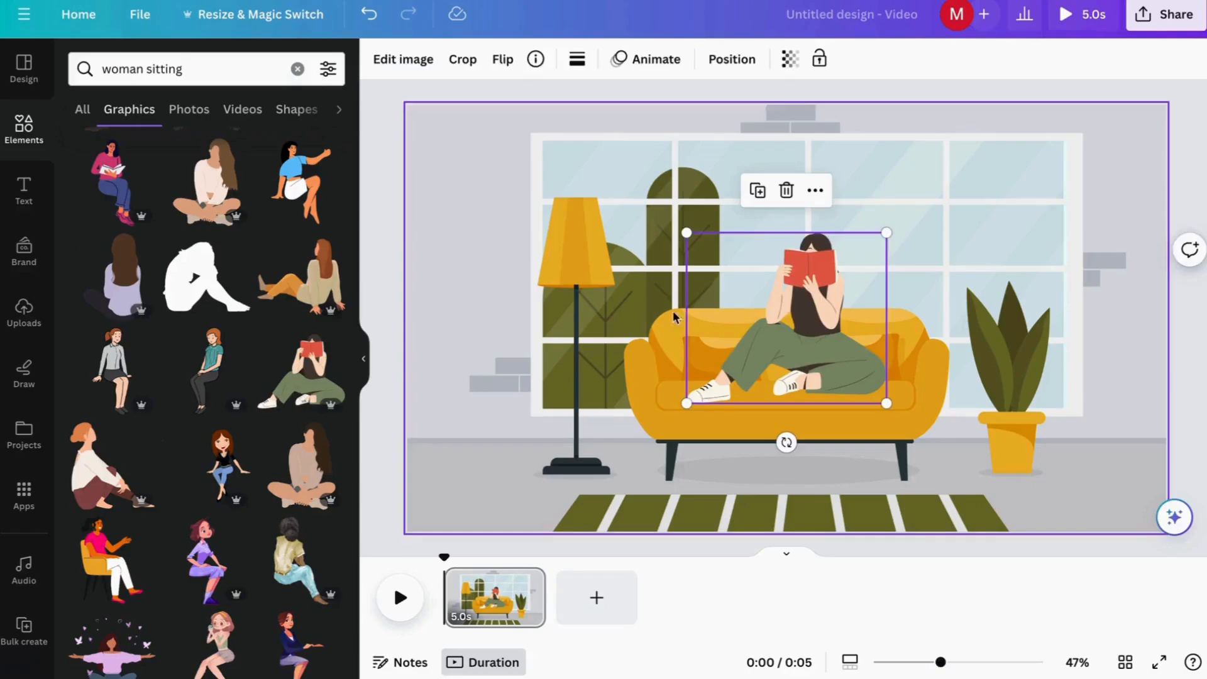
{"action": "left_click_drag", "start_coordinate": [682, 231], "coordinate": [704, 262]}
{"action": "left_click_drag", "start_coordinate": [803, 378], "coordinate": [792, 356]}
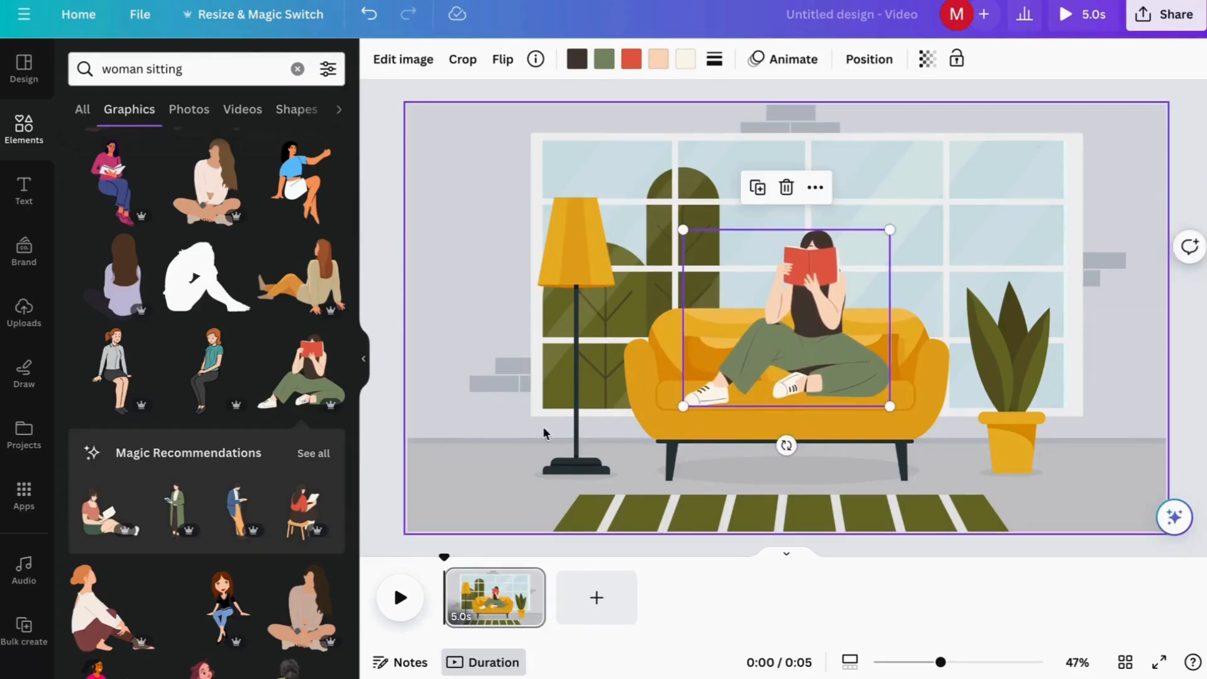
{"action": "left_click", "coordinate": [491, 459]}
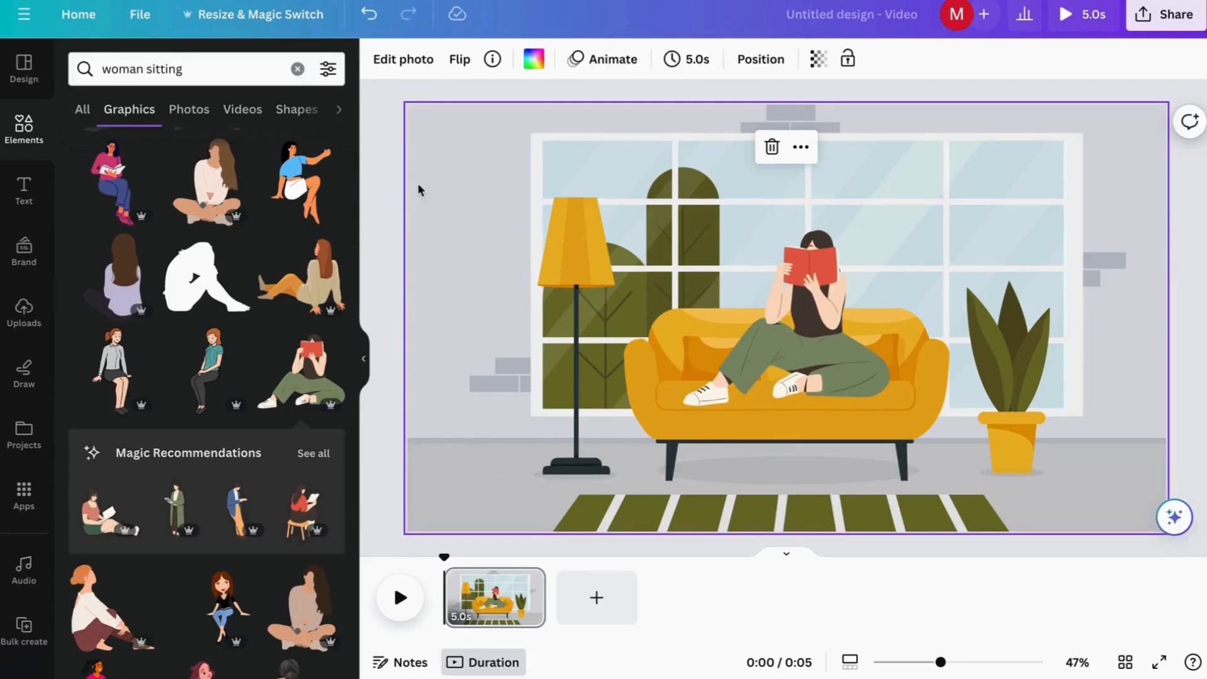
- Search the graphics for "dog moving" and insert the sitting white dog with the black tail
{"action": "left_click", "coordinate": [297, 70]}
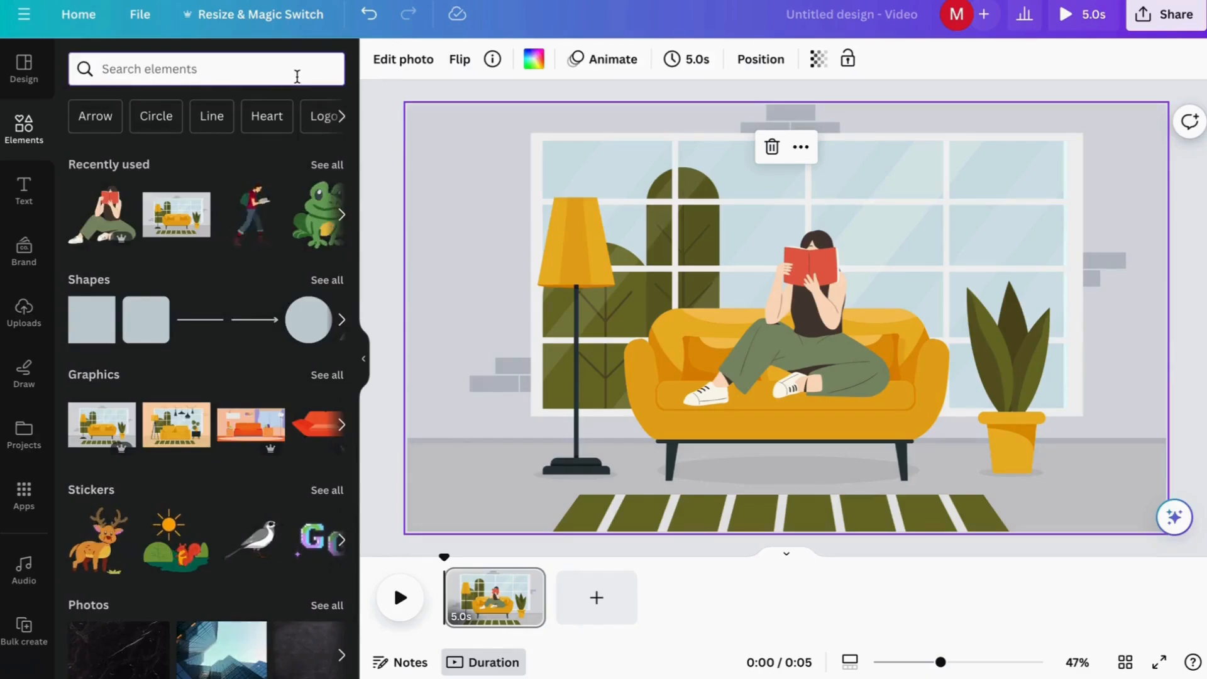
{"action": "type", "text": "dog moving"}
{"action": "key", "text": "Return"}
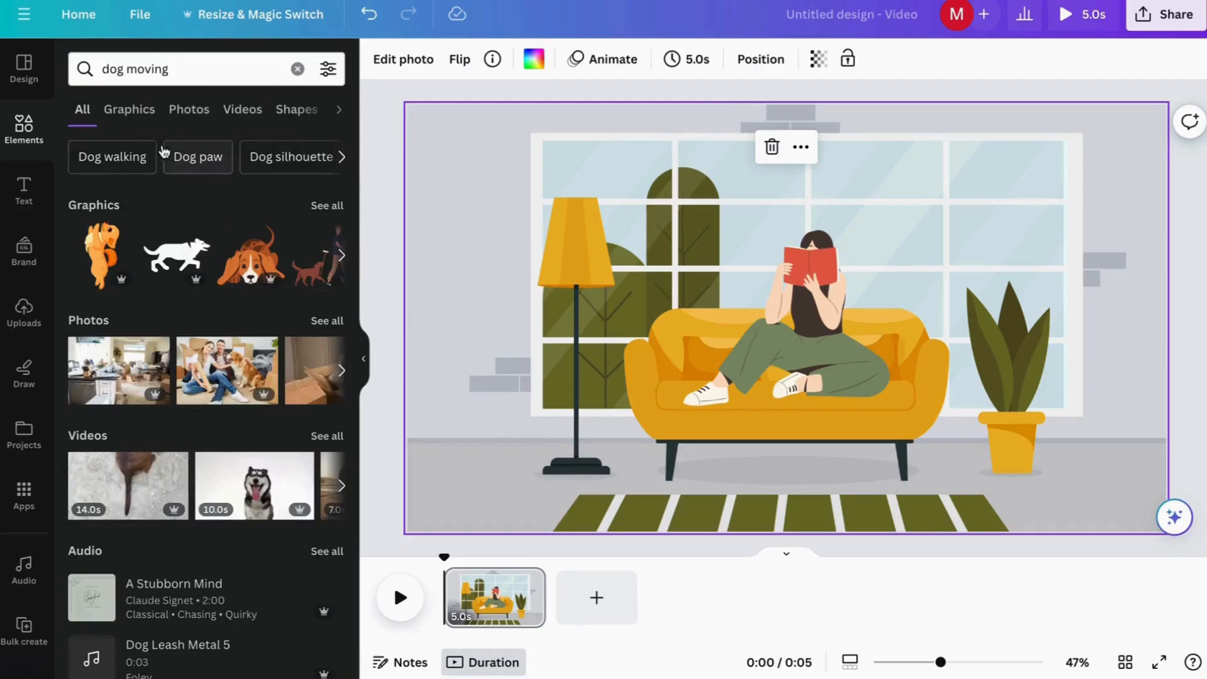
{"action": "left_click", "coordinate": [147, 111]}
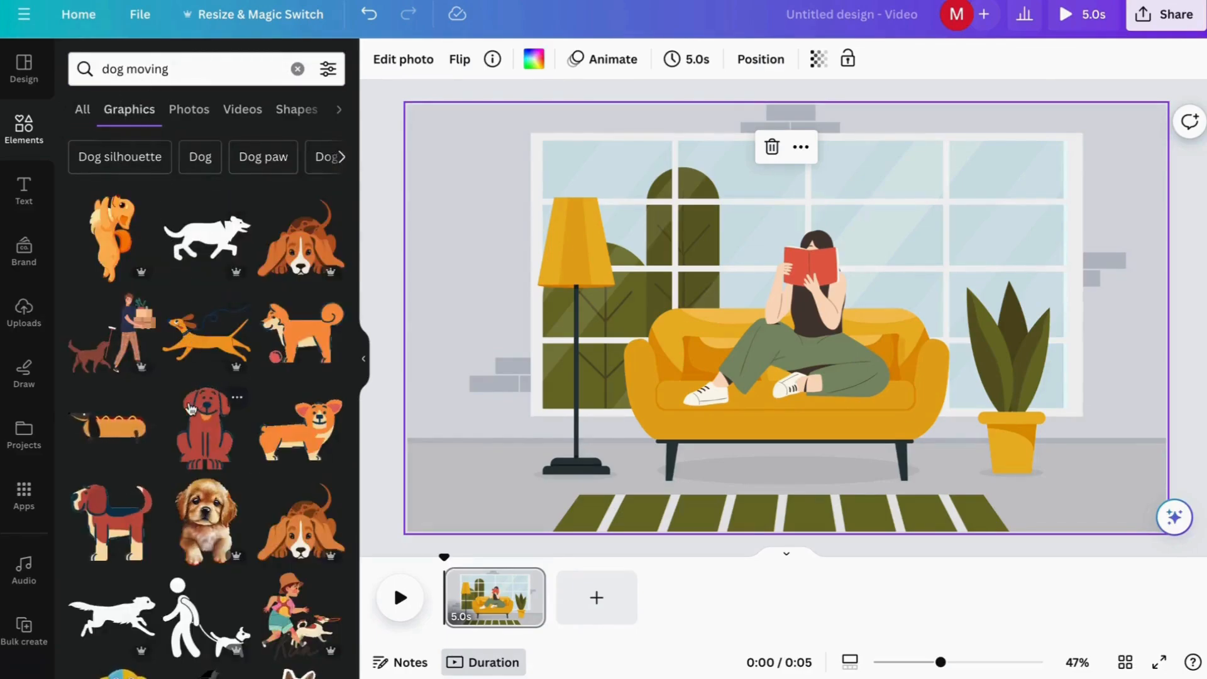
{"action": "scroll", "coordinate": [191, 408], "scroll_direction": "down", "scroll_amount": 10}
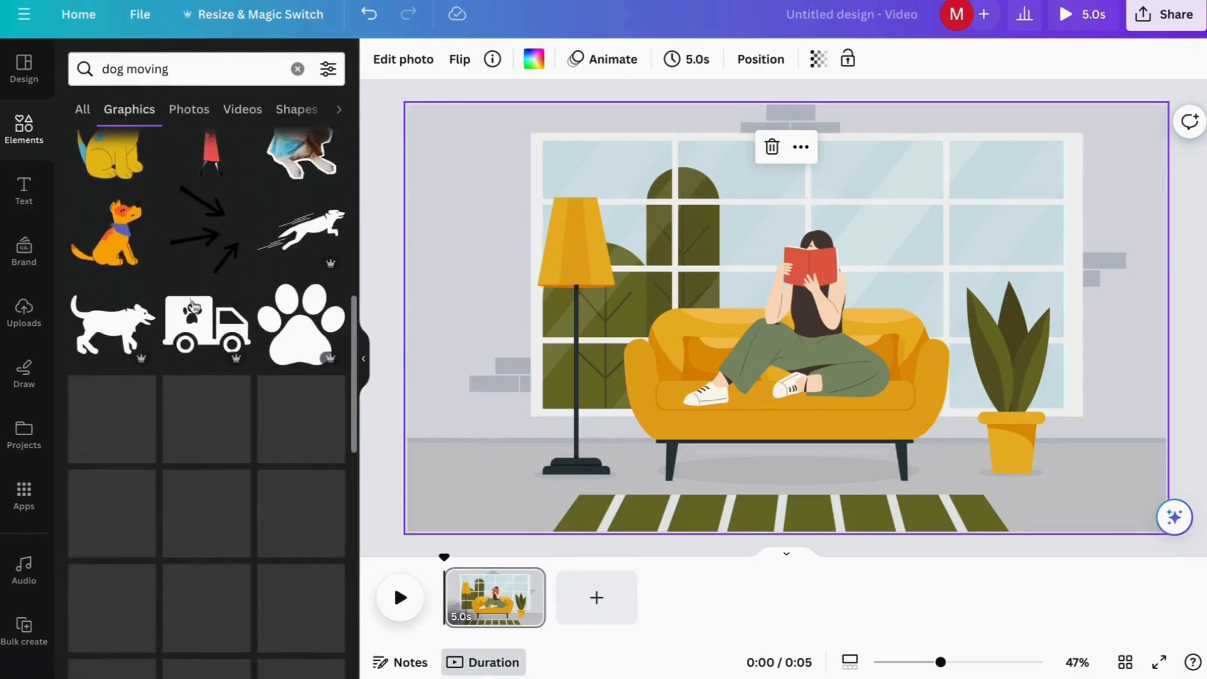
{"action": "scroll", "coordinate": [194, 322], "scroll_direction": "down", "scroll_amount": 2}
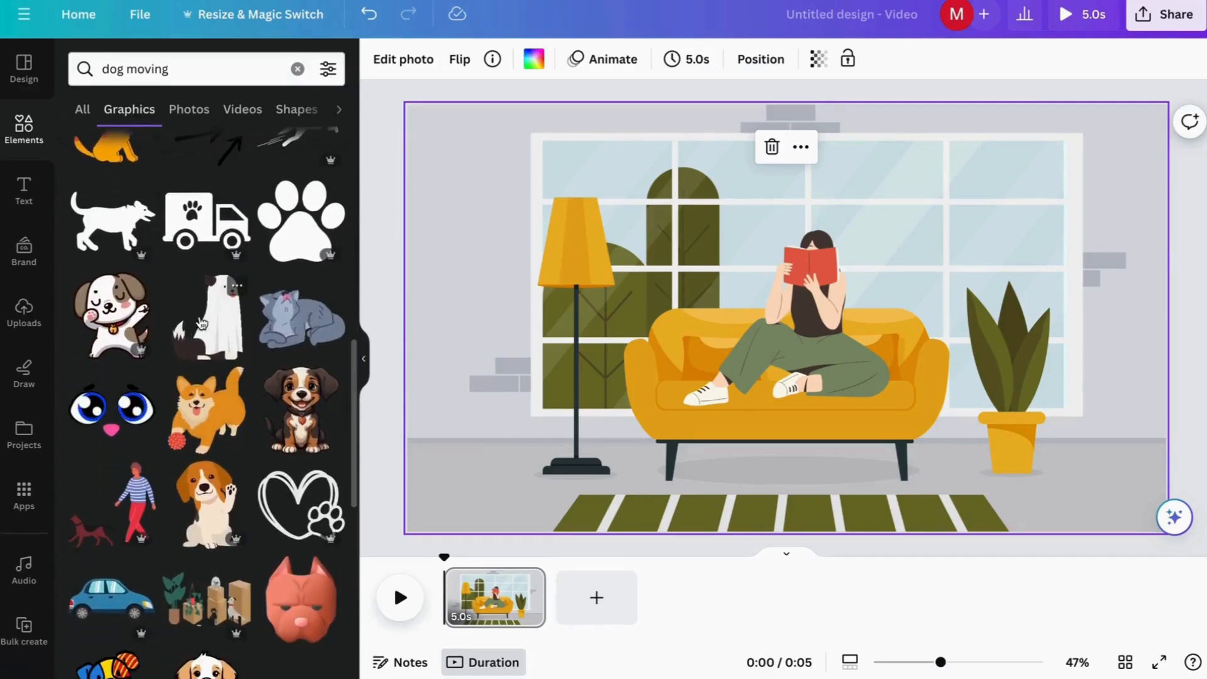
{"action": "left_click", "coordinate": [205, 327]}
- Shrink the dog and place it on the floor to the left of the floor lamp
{"action": "left_click_drag", "start_coordinate": [647, 145], "coordinate": [771, 308]}
{"action": "left_click_drag", "start_coordinate": [852, 384], "coordinate": [579, 326]}
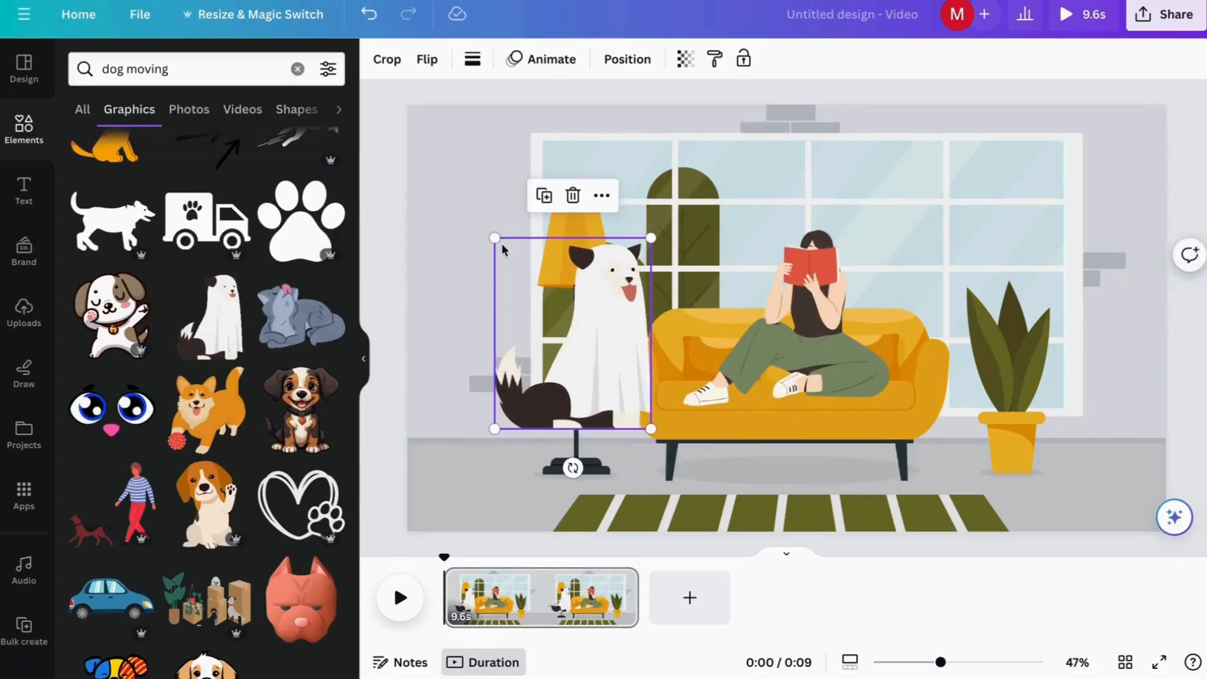
{"action": "left_click_drag", "start_coordinate": [495, 239], "coordinate": [539, 285]}
{"action": "left_click_drag", "start_coordinate": [608, 355], "coordinate": [500, 422]}
{"action": "mouse_move", "coordinate": [427, 344]}
{"action": "left_mouse_down"}
{"action": "mouse_move", "coordinate": [433, 352]}
{"action": "mouse_move", "coordinate": [423, 343]}
{"action": "left_mouse_up"}
{"action": "left_click_drag", "start_coordinate": [509, 411], "coordinate": [504, 411]}
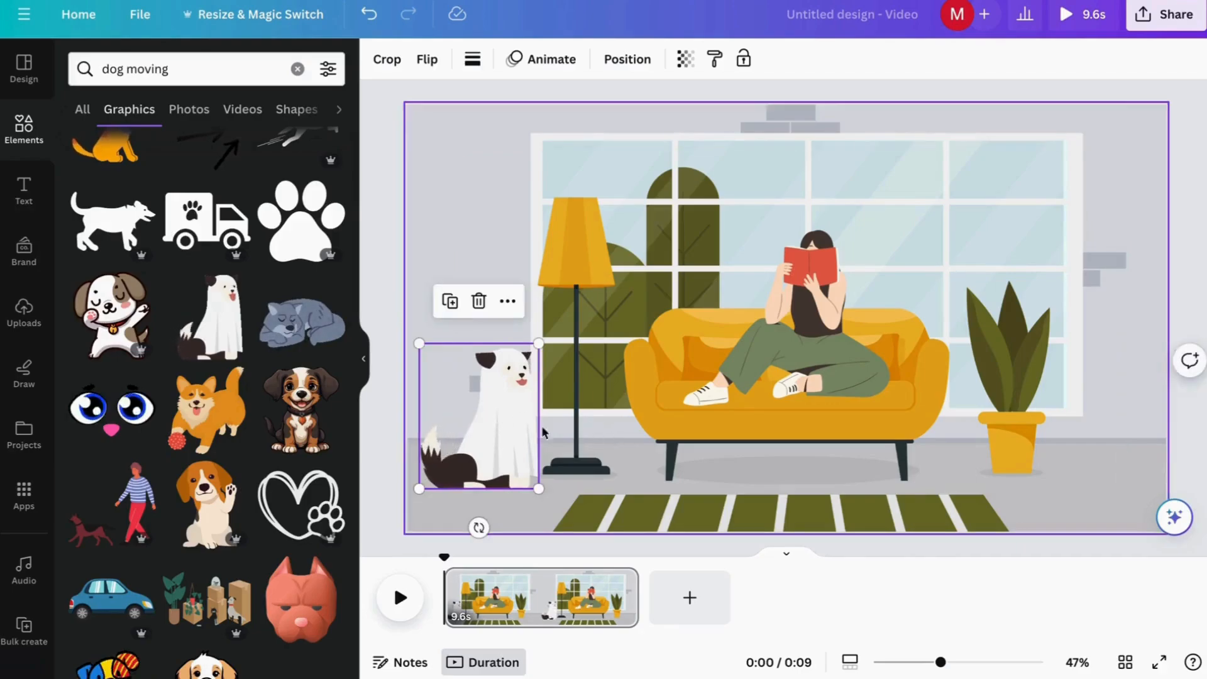
{"action": "left_click", "coordinate": [532, 327]}
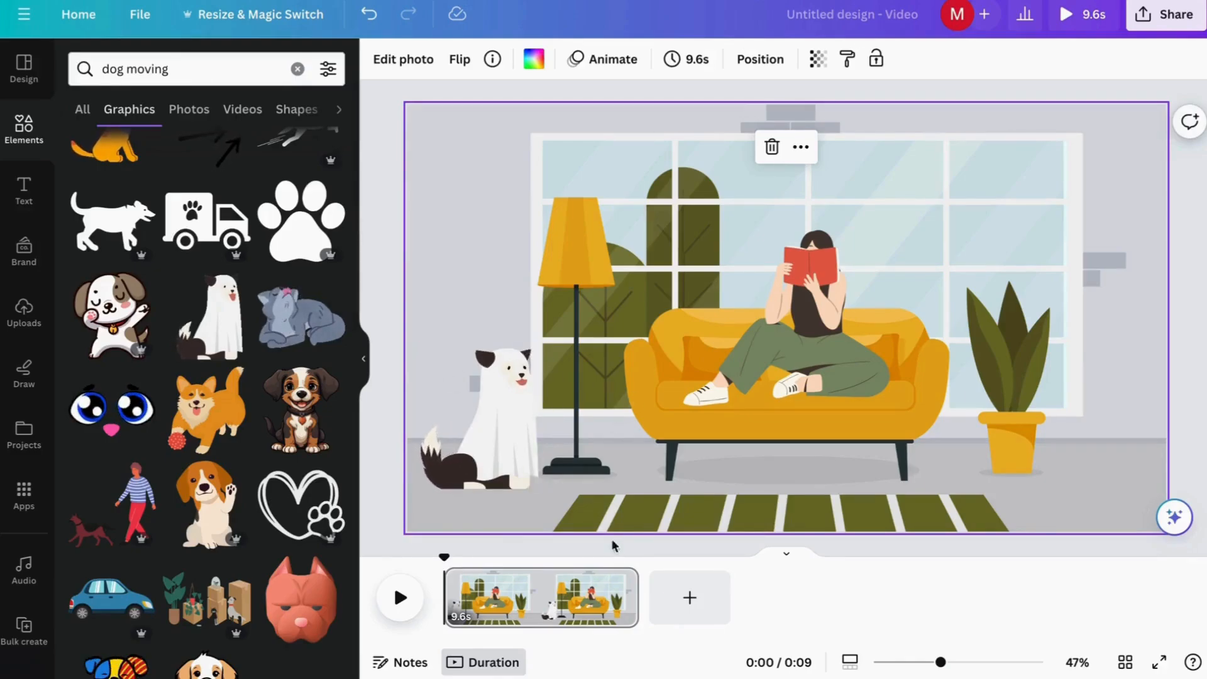
- Add a second page to the video and search the graphics for "park background"
{"action": "left_click", "coordinate": [690, 599]}
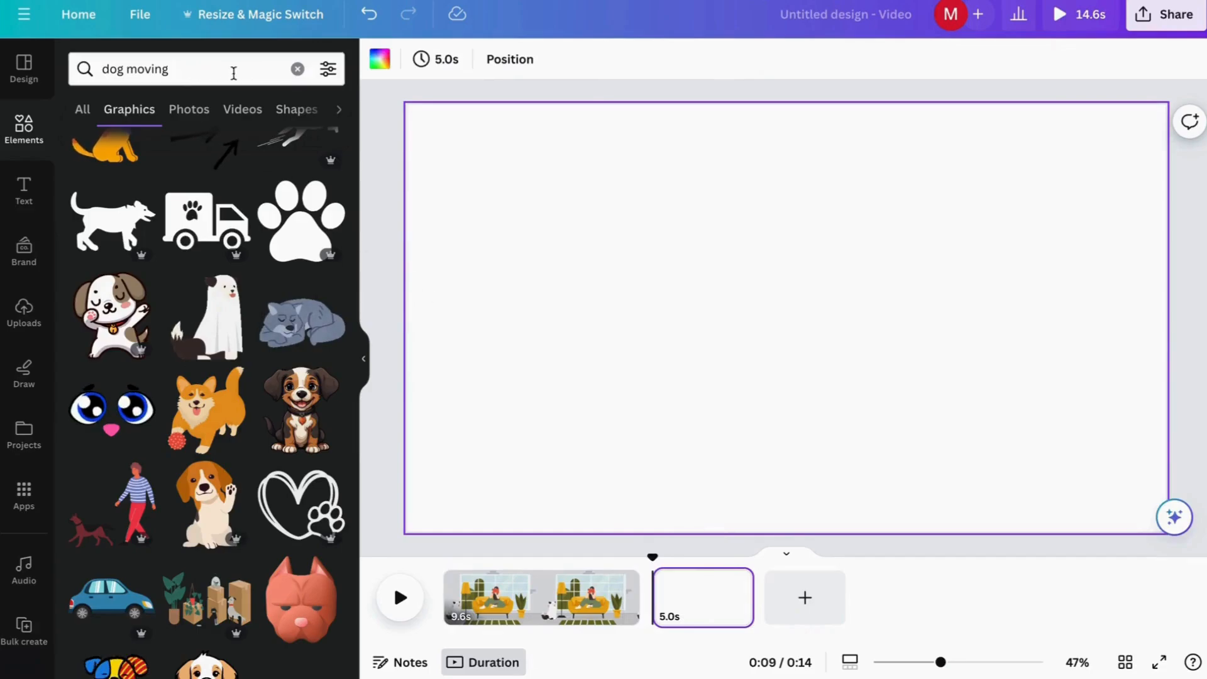
{"action": "left_click", "coordinate": [295, 72]}
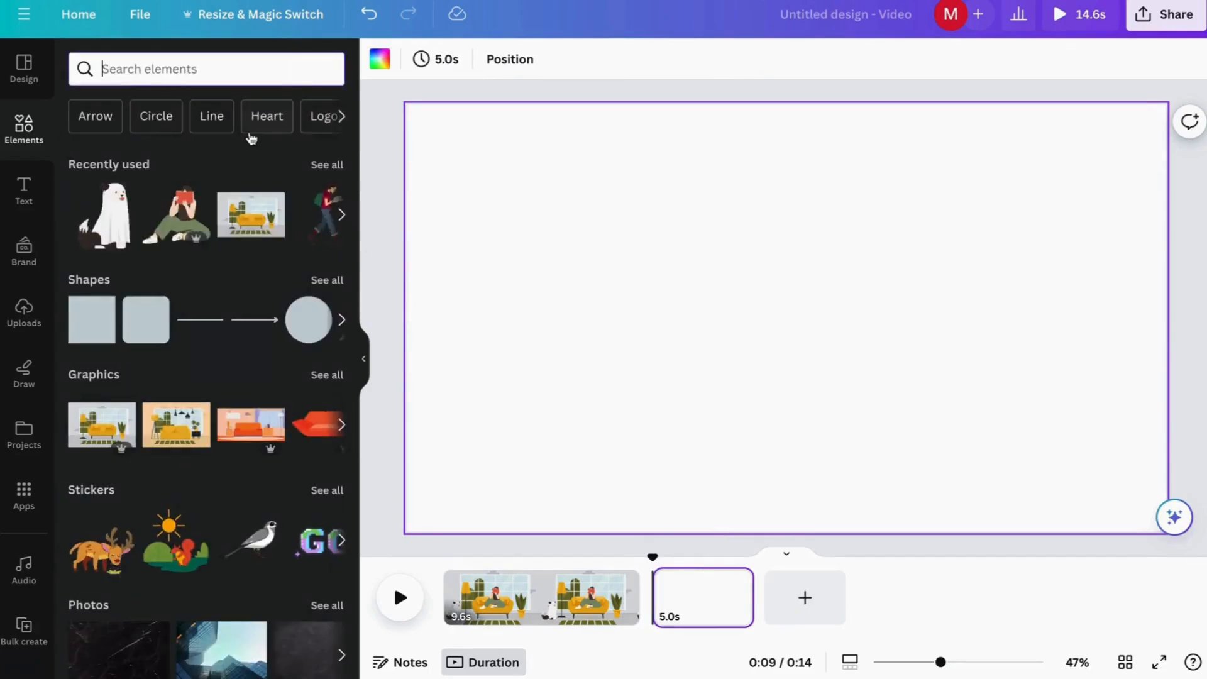
{"action": "type", "text": "park"}
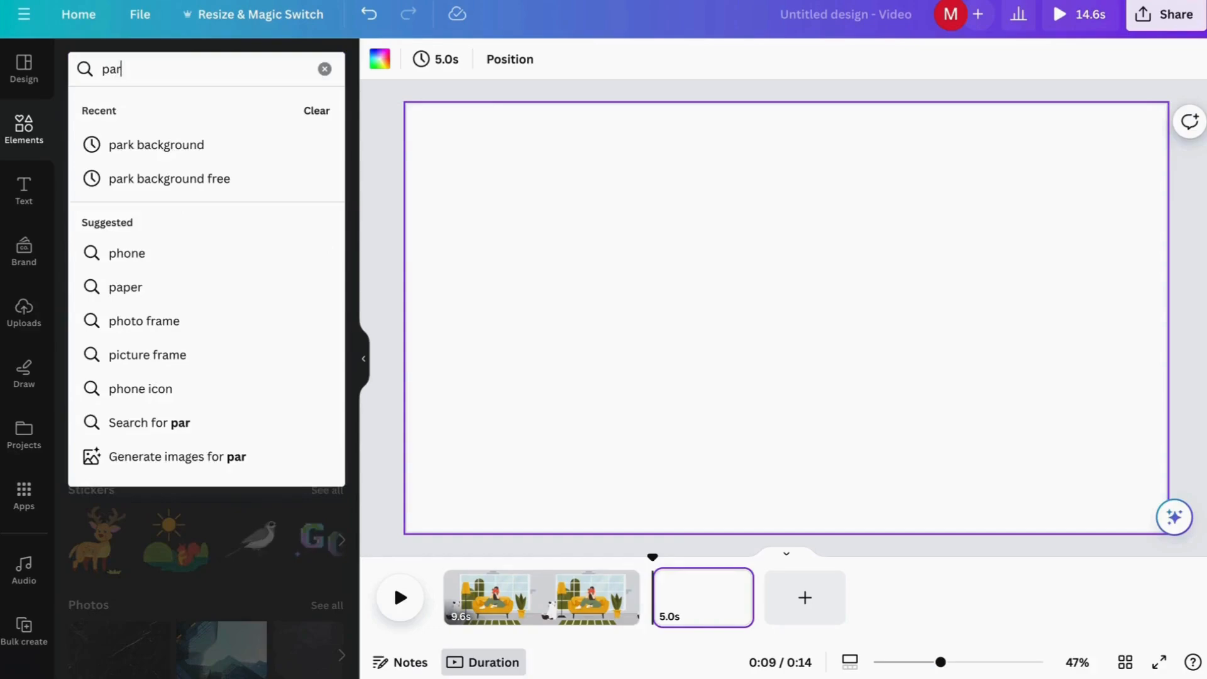
{"action": "left_click", "coordinate": [272, 156]}
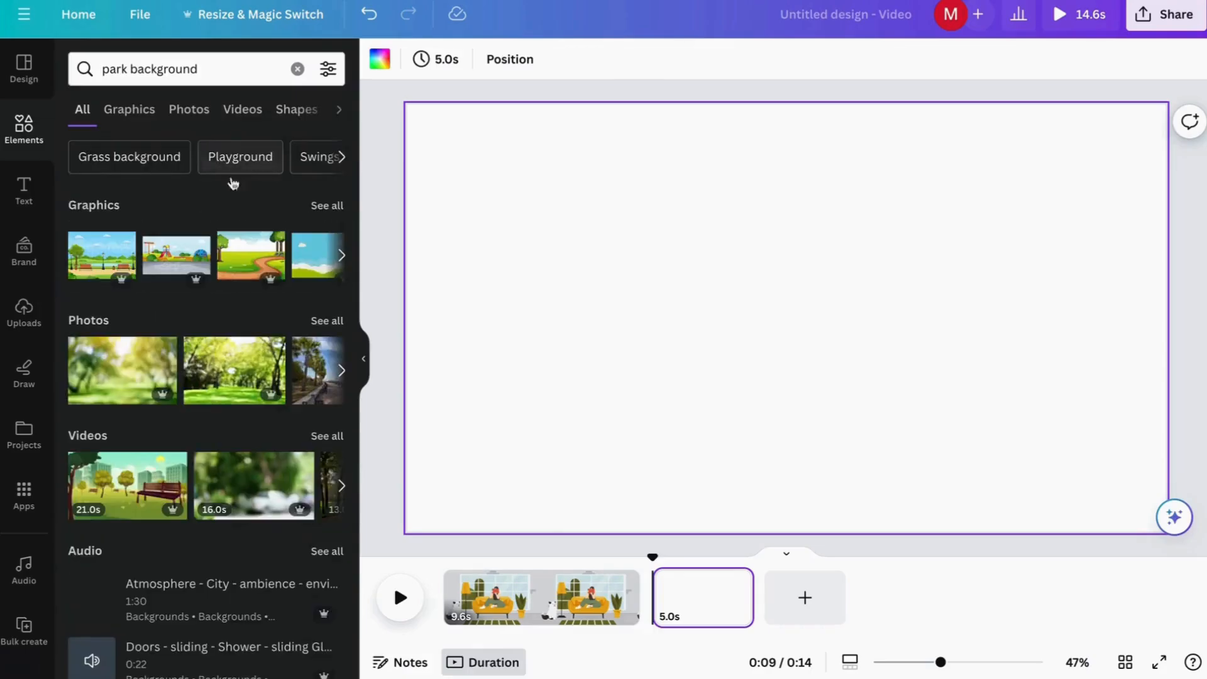
{"action": "left_click", "coordinate": [140, 116]}
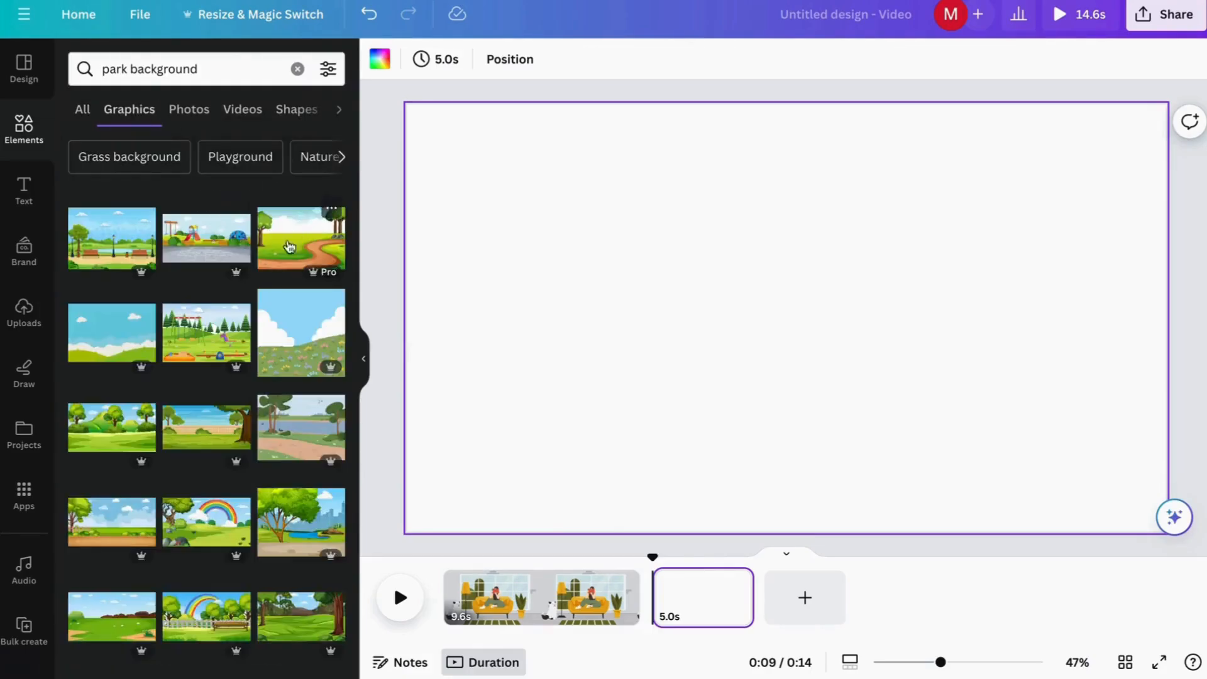
- Insert the park graphic with two benches, lampposts and a pond, and set it as the second page's background
{"action": "scroll", "coordinate": [249, 352], "scroll_direction": "down", "scroll_amount": 1}
{"action": "left_click", "coordinate": [113, 189]}
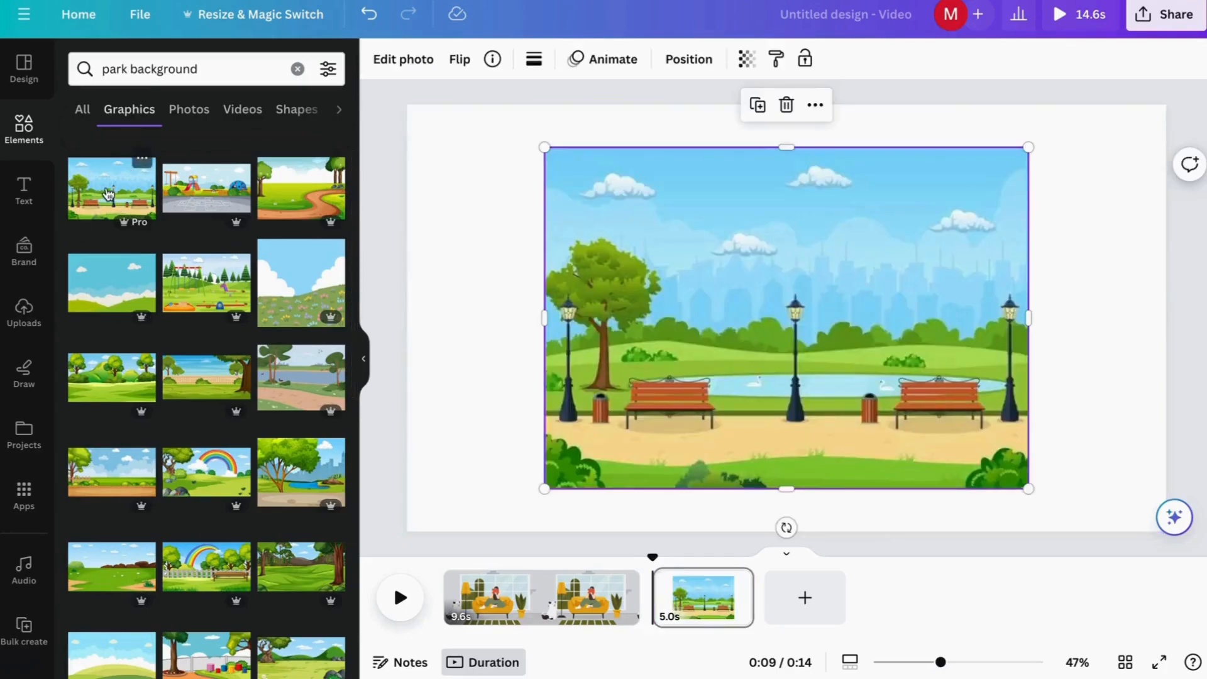
{"action": "left_click", "coordinate": [815, 104]}
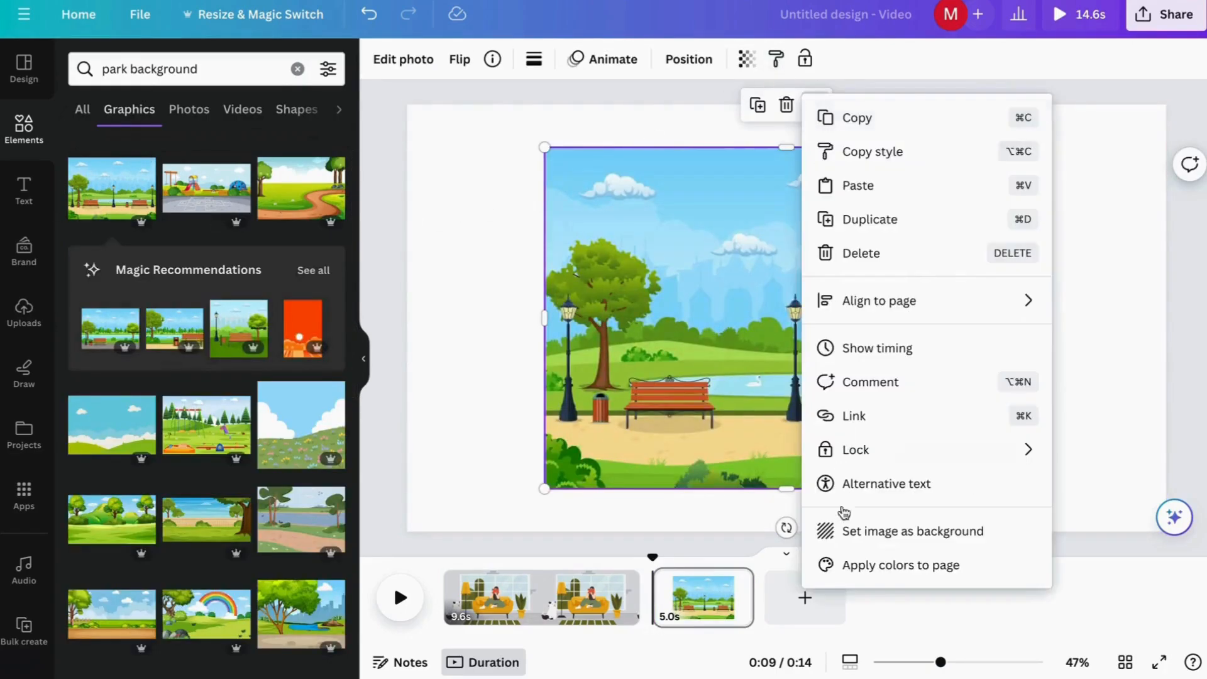
{"action": "left_click", "coordinate": [856, 534]}
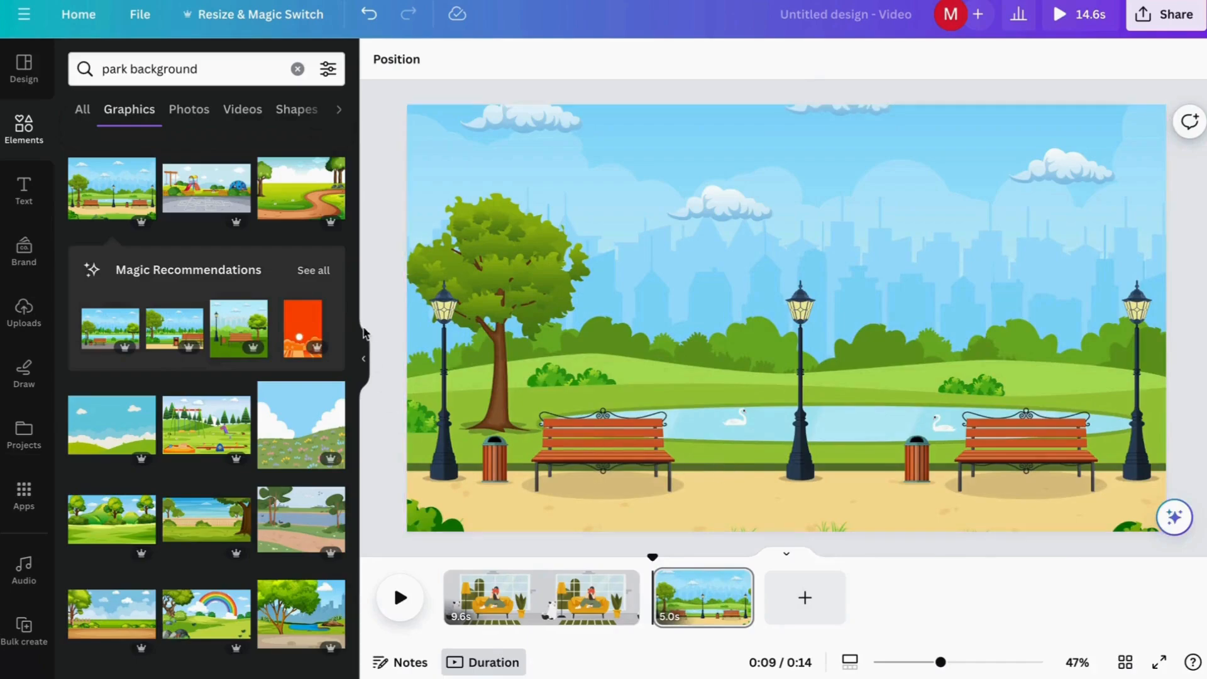
- Search the graphics for "animals moving"
{"action": "left_click", "coordinate": [298, 68]}
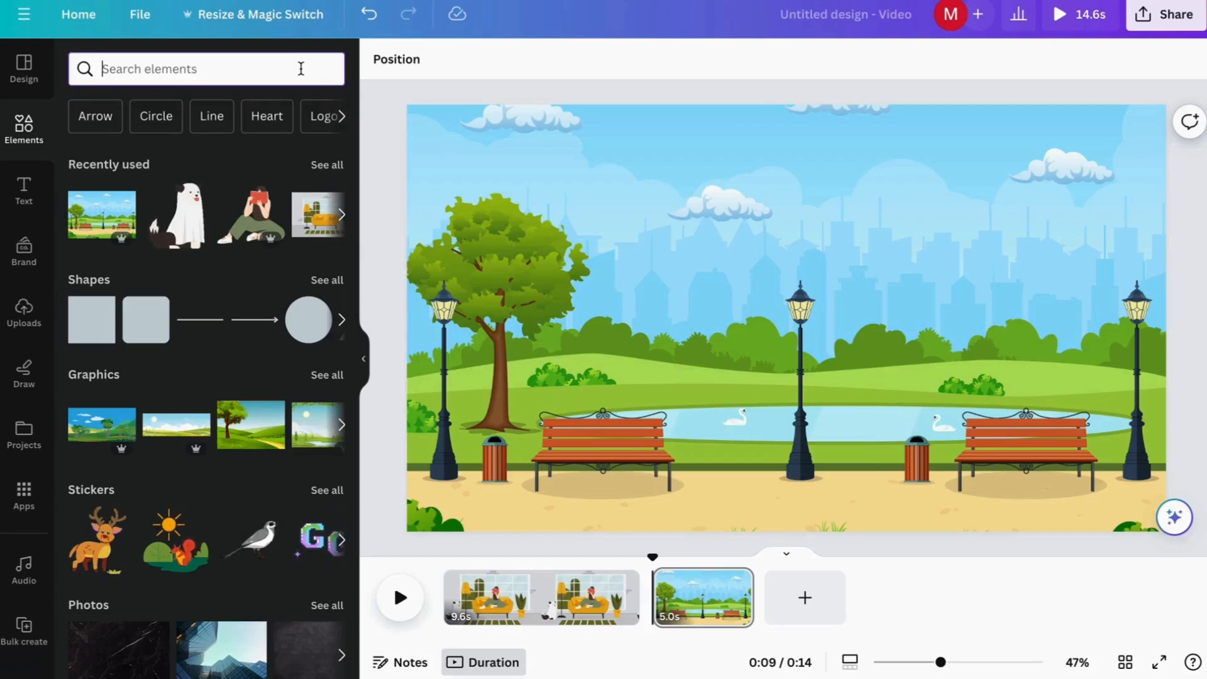
{"action": "type", "text": "animal"}
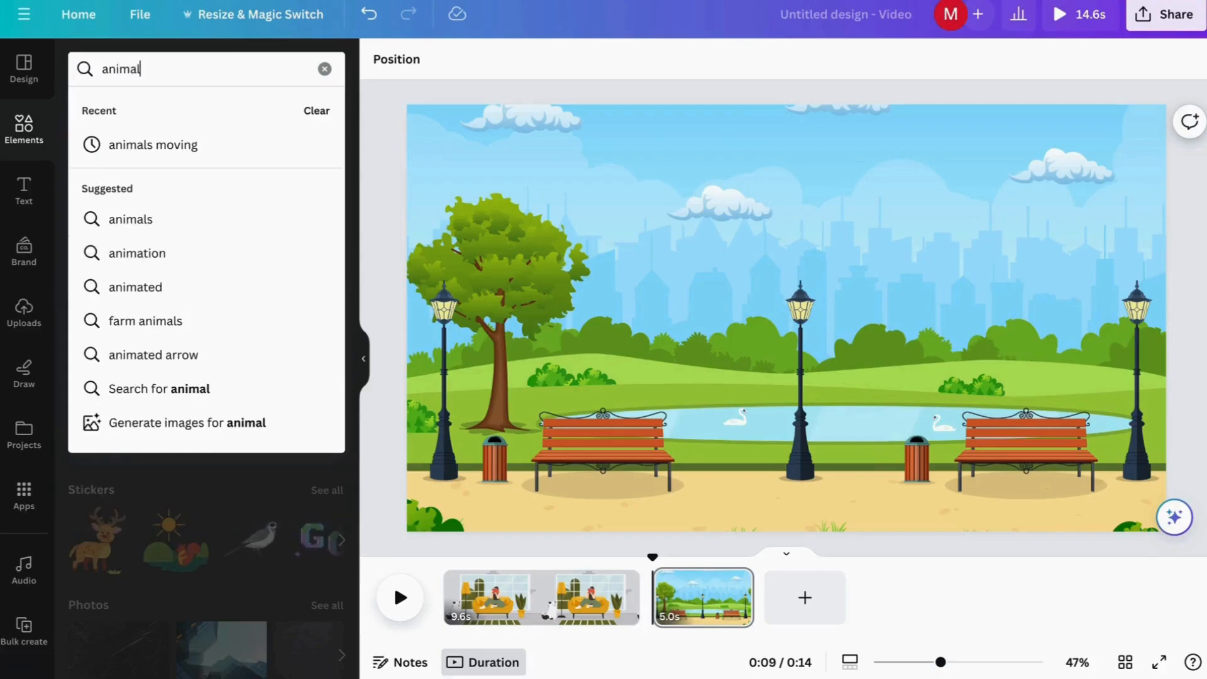
{"action": "left_click", "coordinate": [267, 141]}
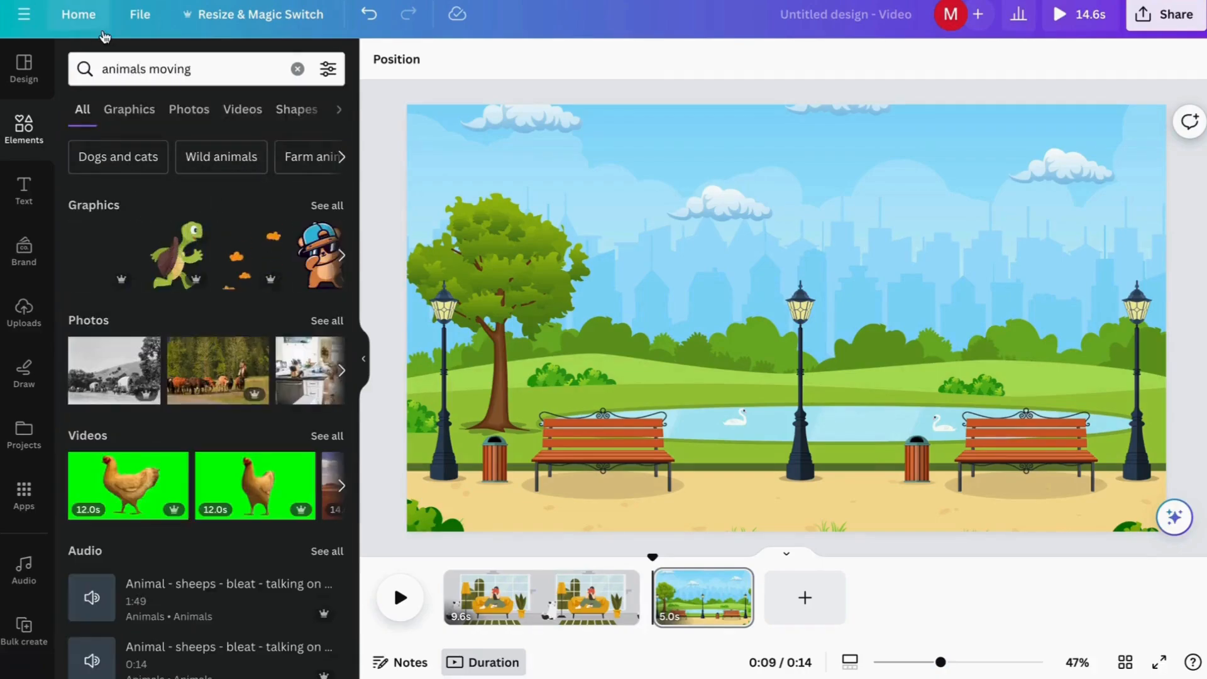
{"action": "left_click", "coordinate": [131, 109]}
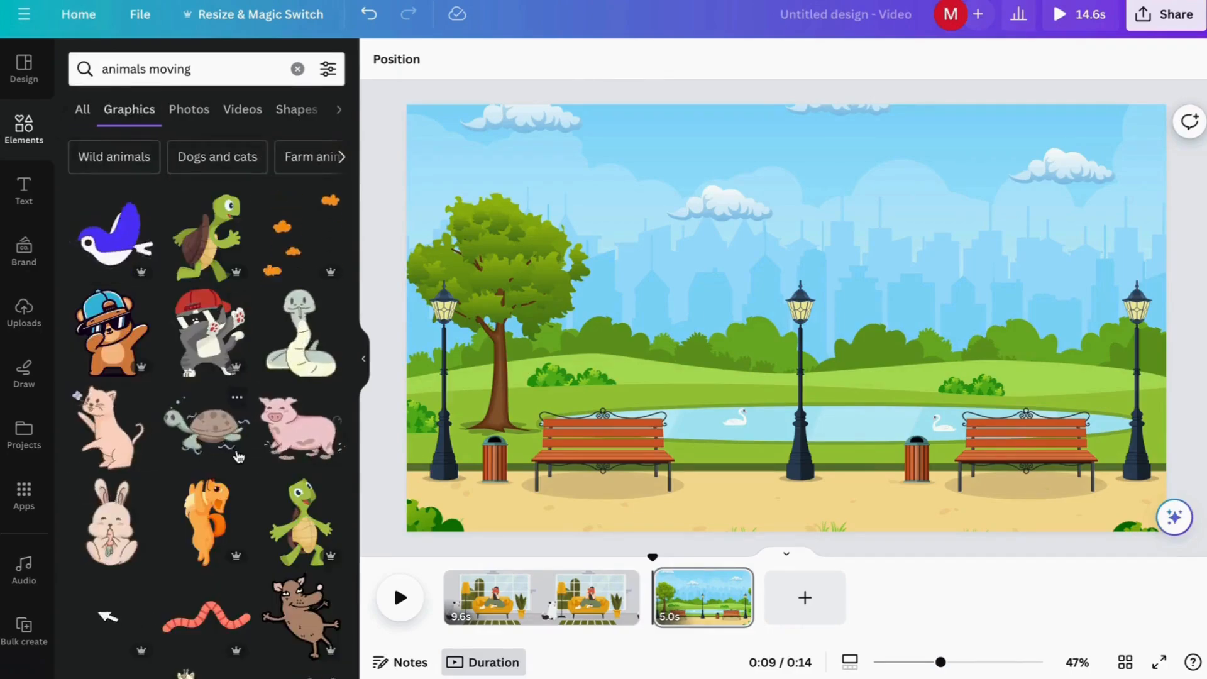
- Insert the green and yellow butterfly, shrink it, and place it with a smaller copy in the sky near the right lamppost
{"action": "scroll", "coordinate": [241, 449], "scroll_direction": "down", "scroll_amount": 2}
{"action": "scroll", "coordinate": [241, 450], "scroll_direction": "down", "scroll_amount": 3}
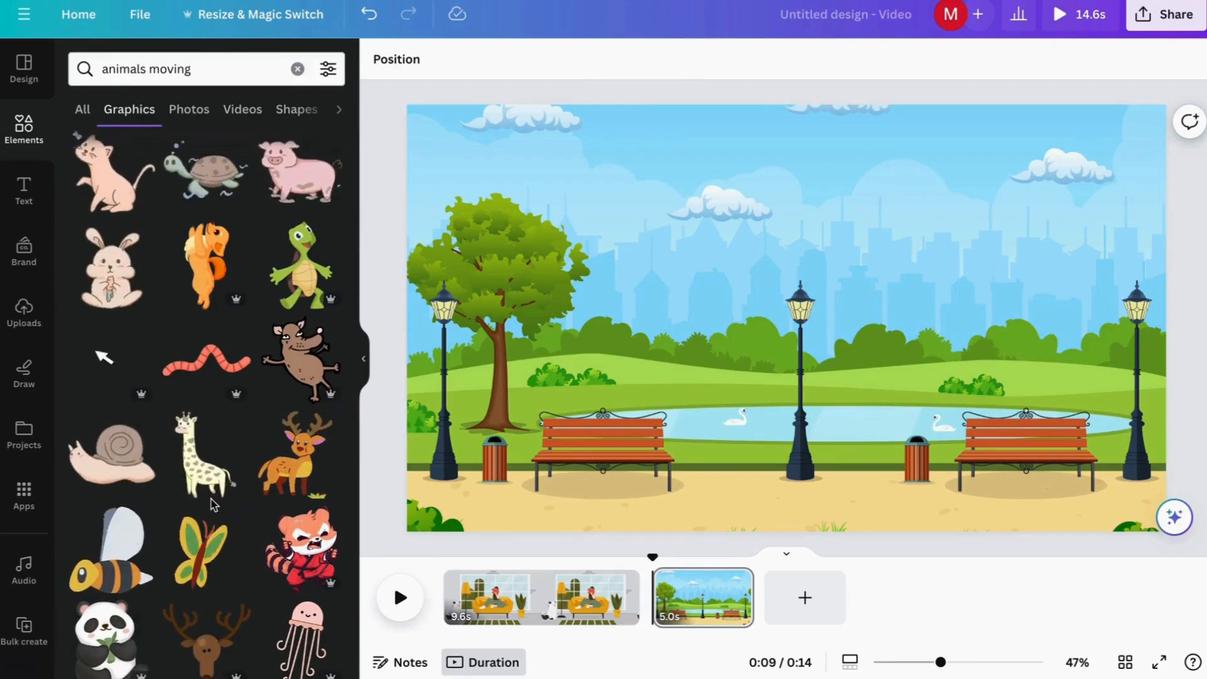
{"action": "left_click", "coordinate": [199, 535]}
{"action": "left_click_drag", "start_coordinate": [623, 147], "coordinate": [1005, 267]}
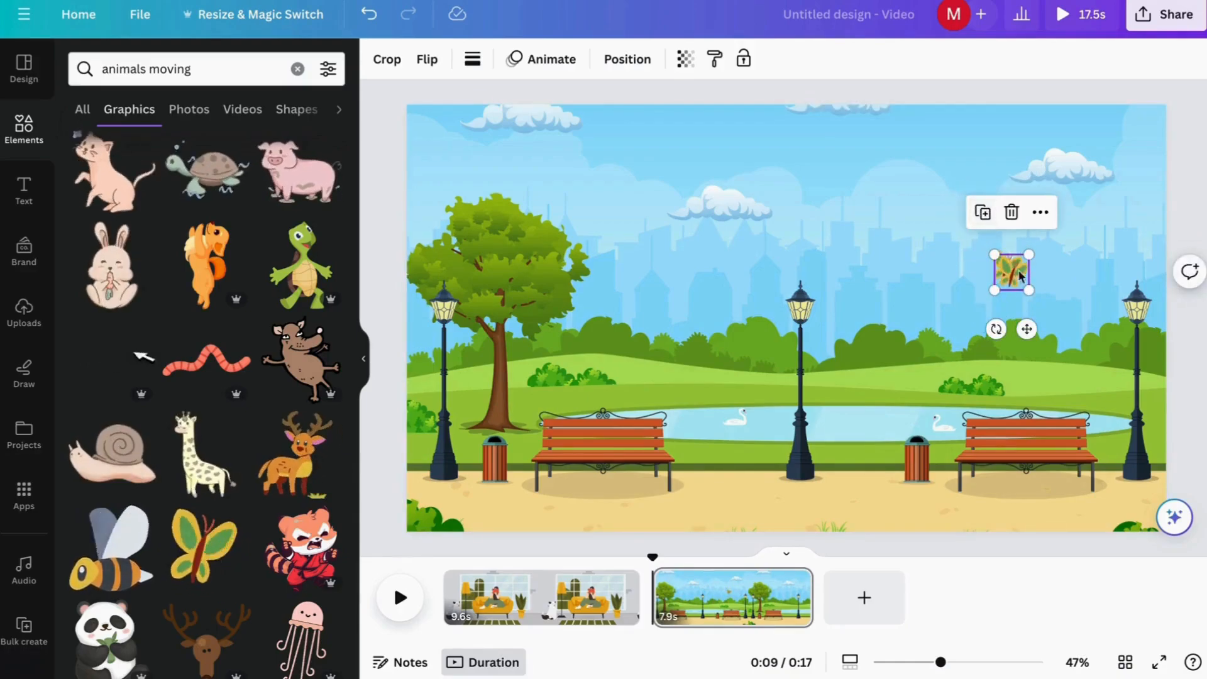
{"action": "left_click_drag", "start_coordinate": [1022, 228], "coordinate": [1039, 255]}
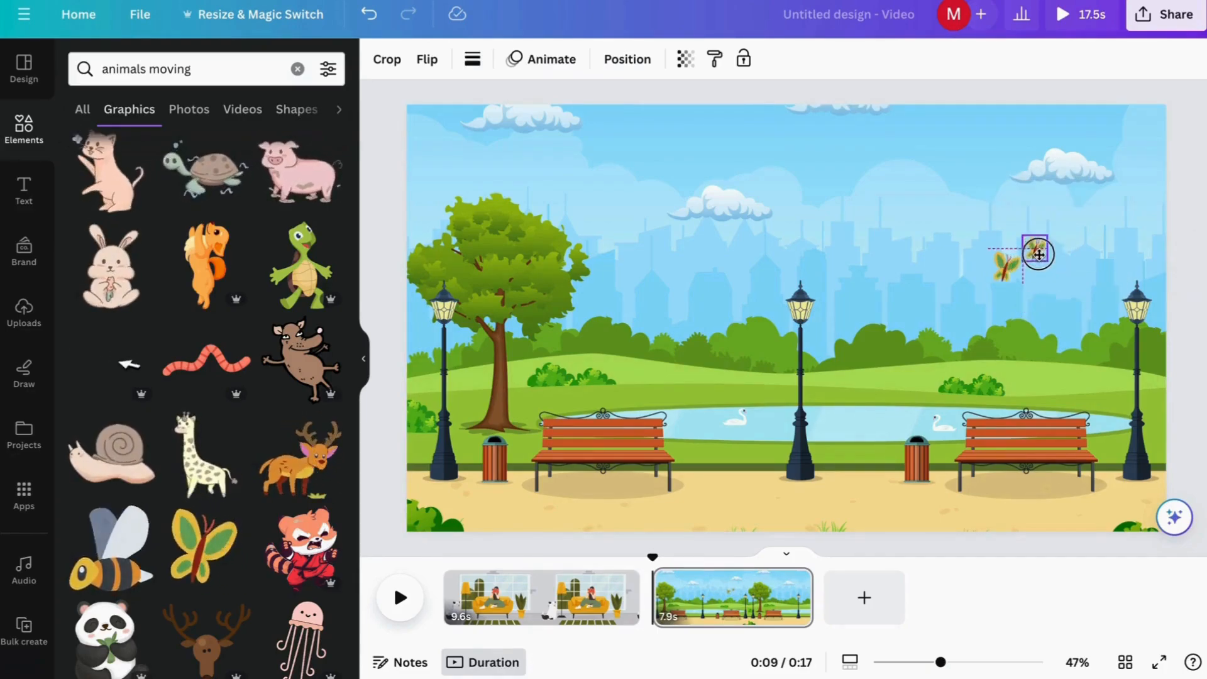
{"action": "left_click", "coordinate": [941, 250]}
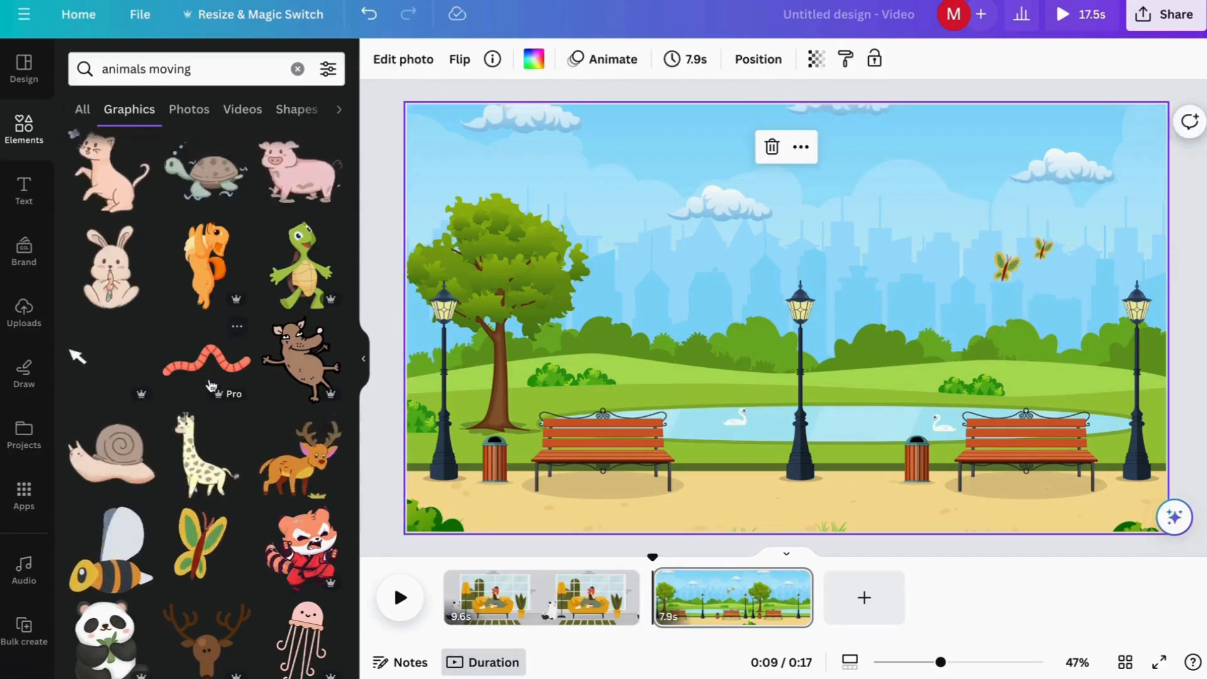
- Insert the purple raccoon, shrink it, and place it on the grass just right of the tree trunk
{"action": "scroll", "coordinate": [203, 326], "scroll_direction": "up", "scroll_amount": 2}
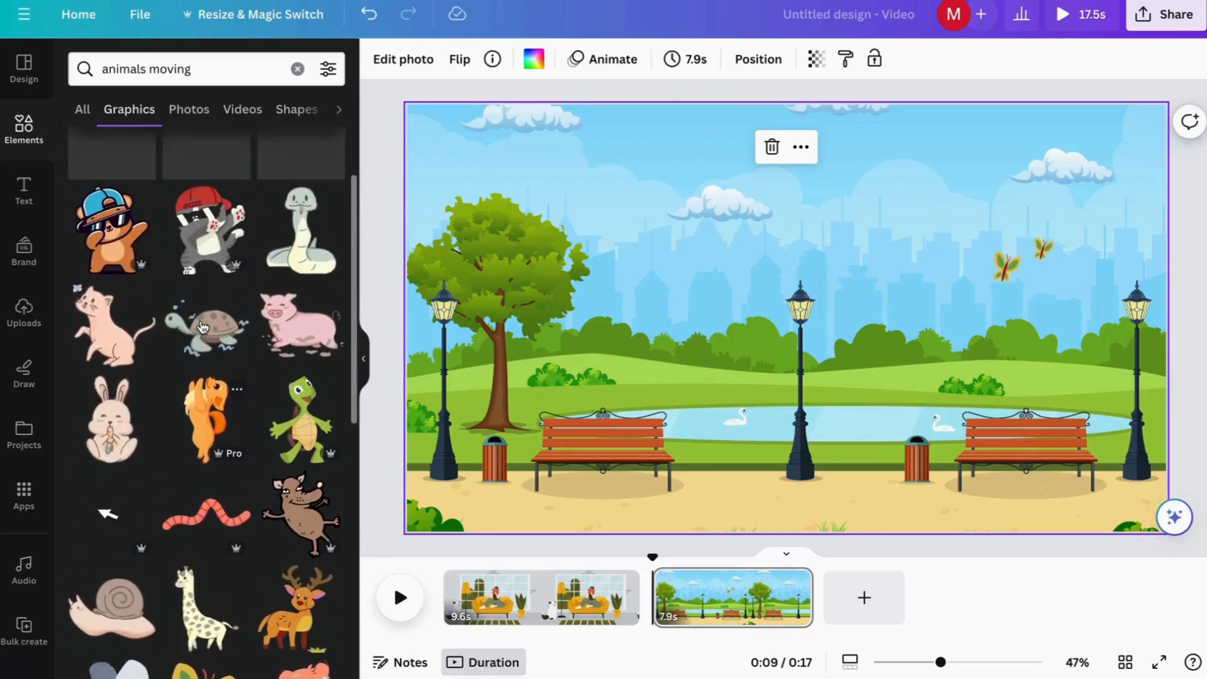
{"action": "scroll", "coordinate": [202, 317], "scroll_direction": "down", "scroll_amount": 5}
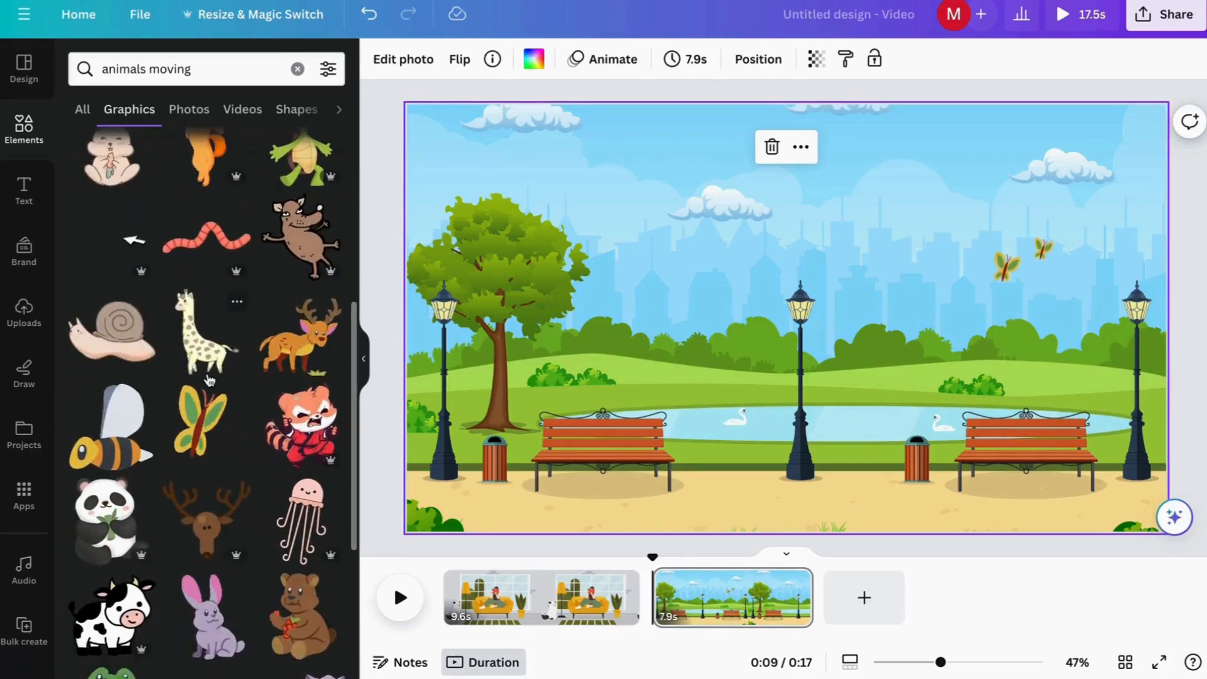
{"action": "scroll", "coordinate": [208, 379], "scroll_direction": "down", "scroll_amount": 1}
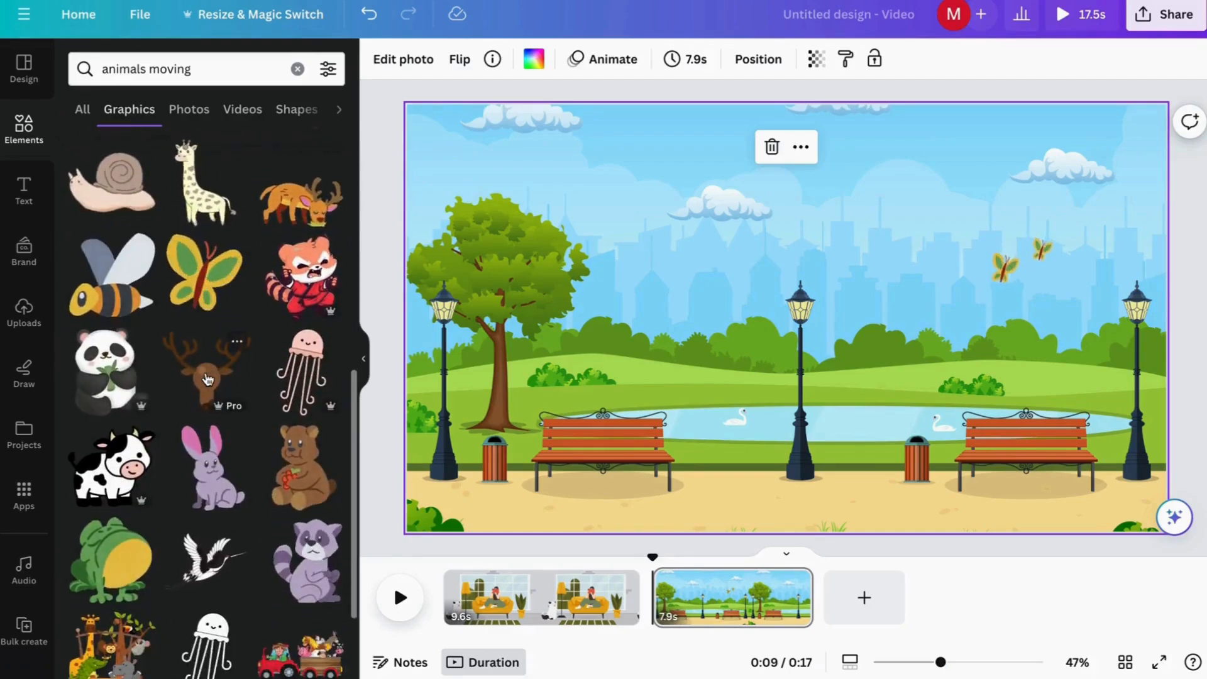
{"action": "left_click", "coordinate": [308, 556]}
{"action": "left_click_drag", "start_coordinate": [607, 144], "coordinate": [895, 422]}
{"action": "left_click_drag", "start_coordinate": [935, 461], "coordinate": [561, 383]}
{"action": "left_click_drag", "start_coordinate": [547, 382], "coordinate": [539, 382]}
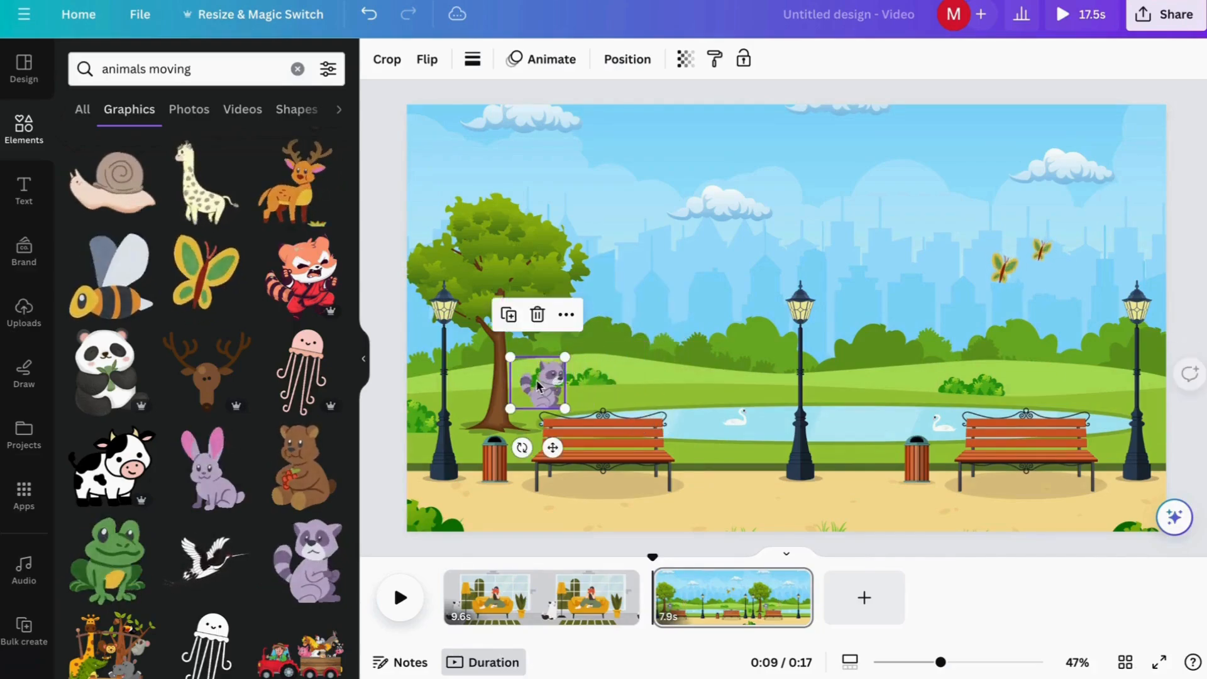
{"action": "left_click", "coordinate": [415, 459]}
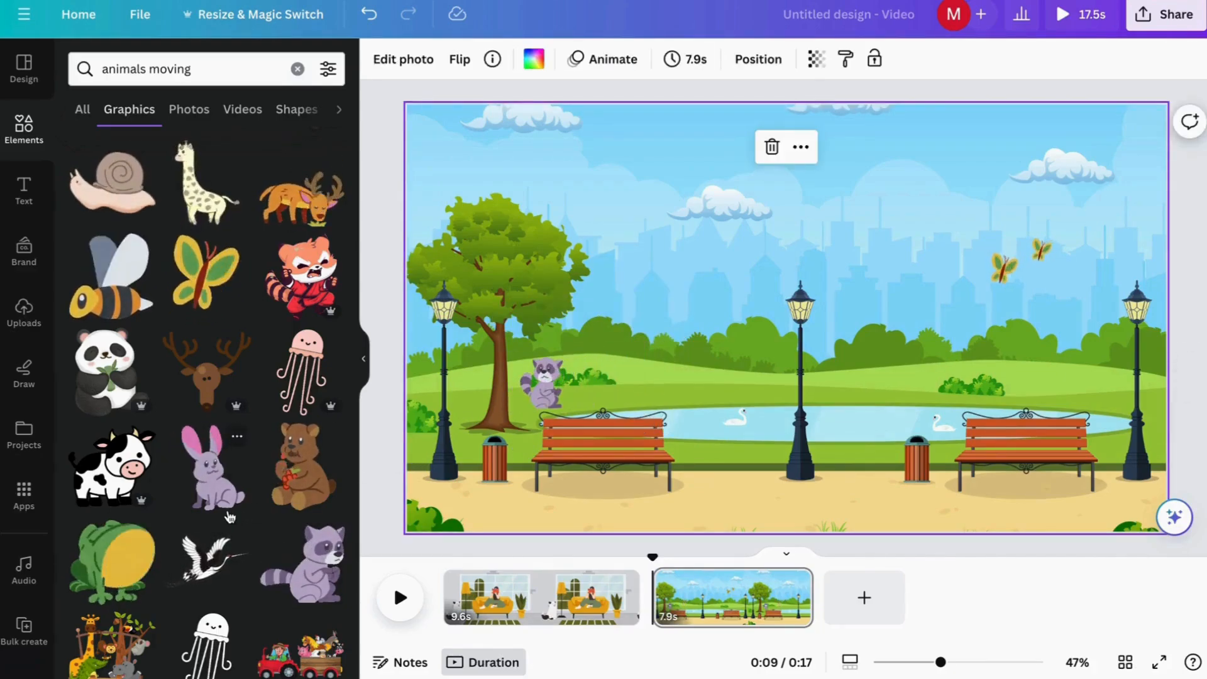
- Insert the green frog, shrink it, and place it on the pond's far bank, left of the bush
{"action": "left_click", "coordinate": [109, 560]}
{"action": "left_click_drag", "start_coordinate": [617, 151], "coordinate": [917, 454]}
{"action": "left_click_drag", "start_coordinate": [930, 464], "coordinate": [890, 377]}
{"action": "left_click", "coordinate": [855, 375]}
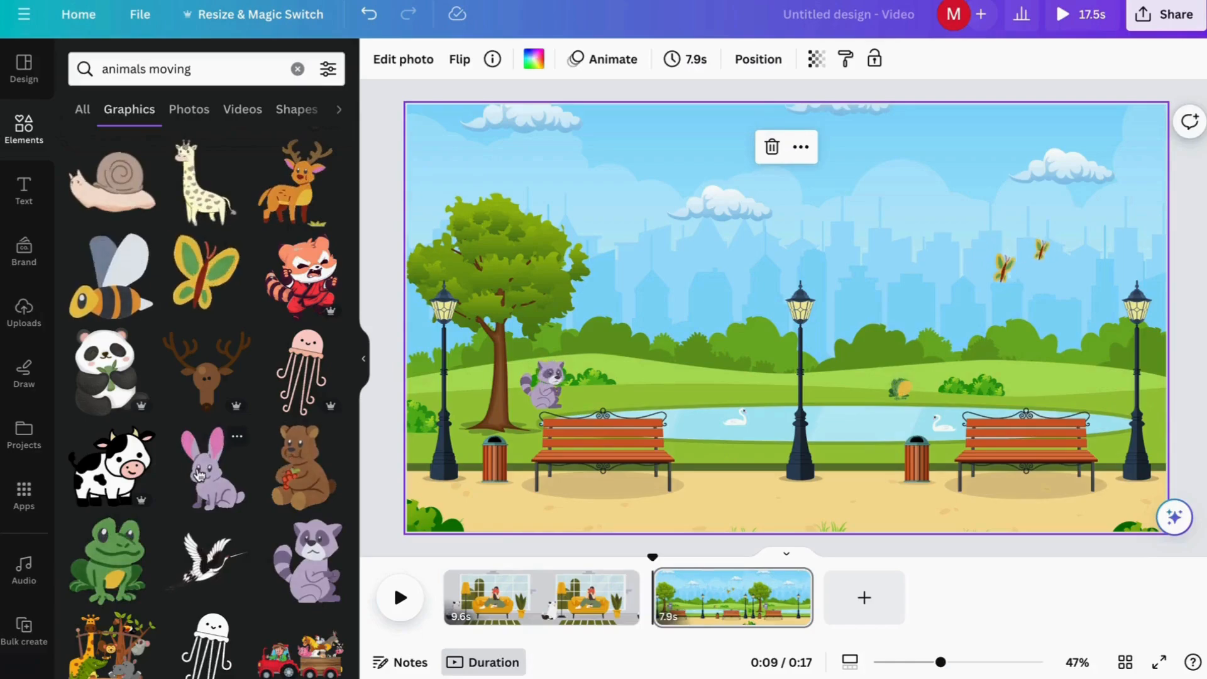
- Search the graphics for "walking person"
{"action": "left_click", "coordinate": [298, 69]}
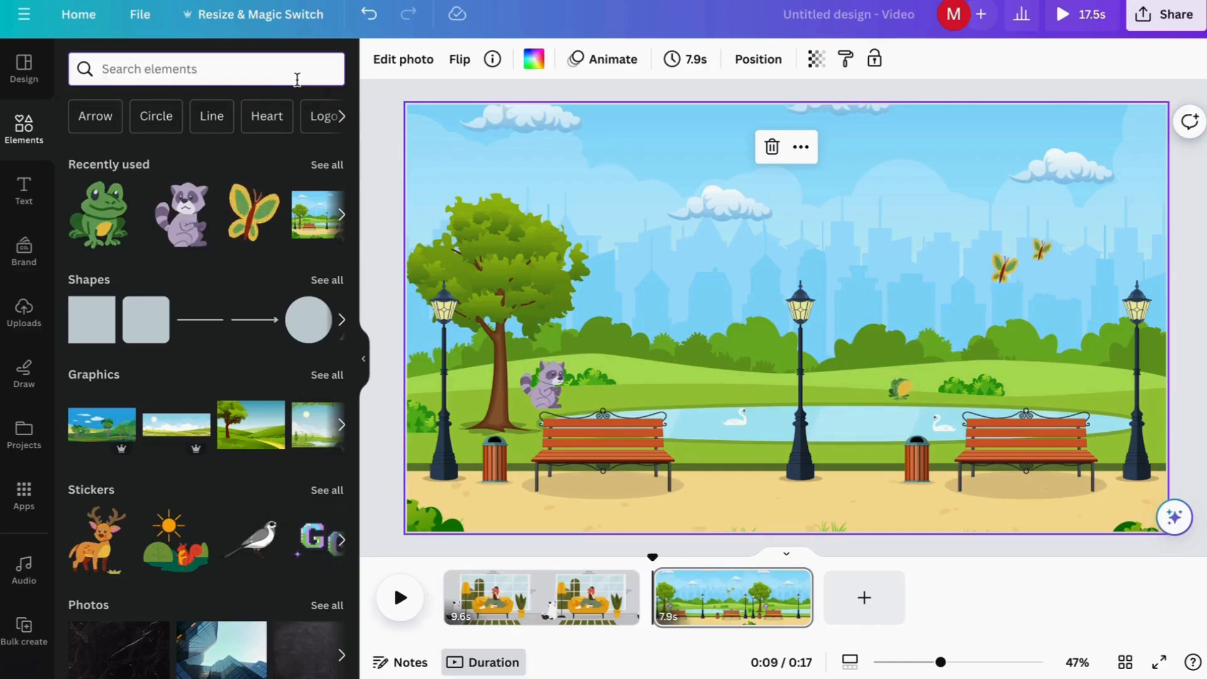
{"action": "type", "text": "walking"}
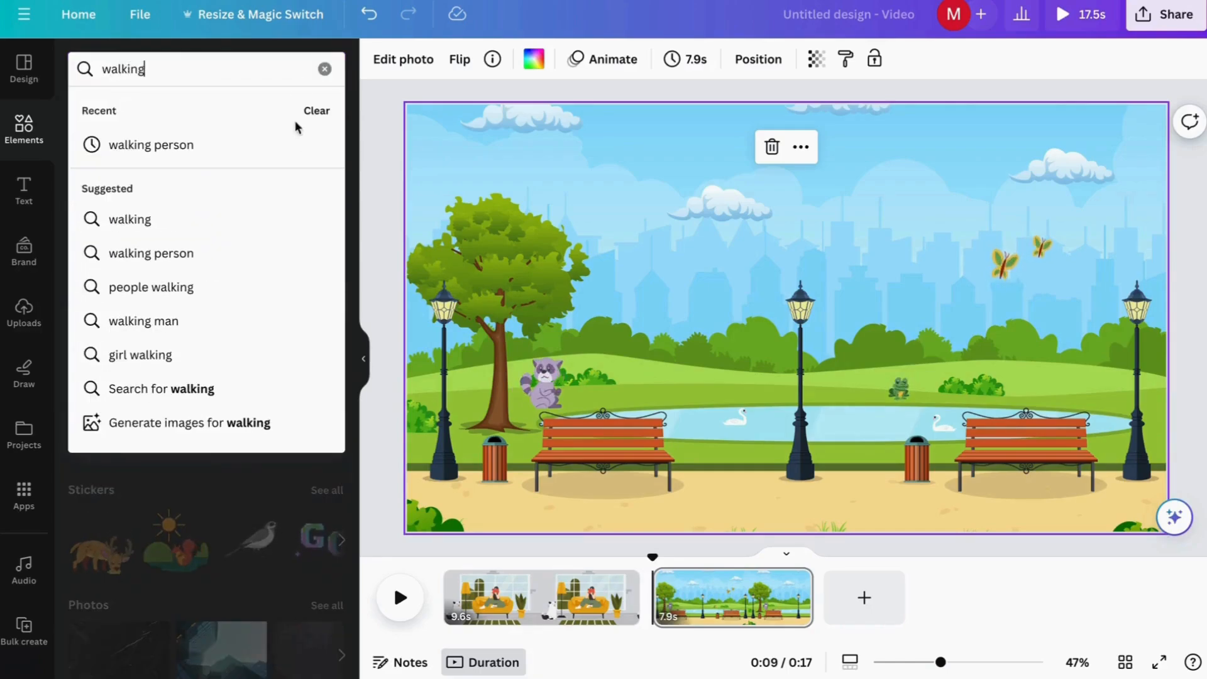
{"action": "left_click", "coordinate": [290, 146]}
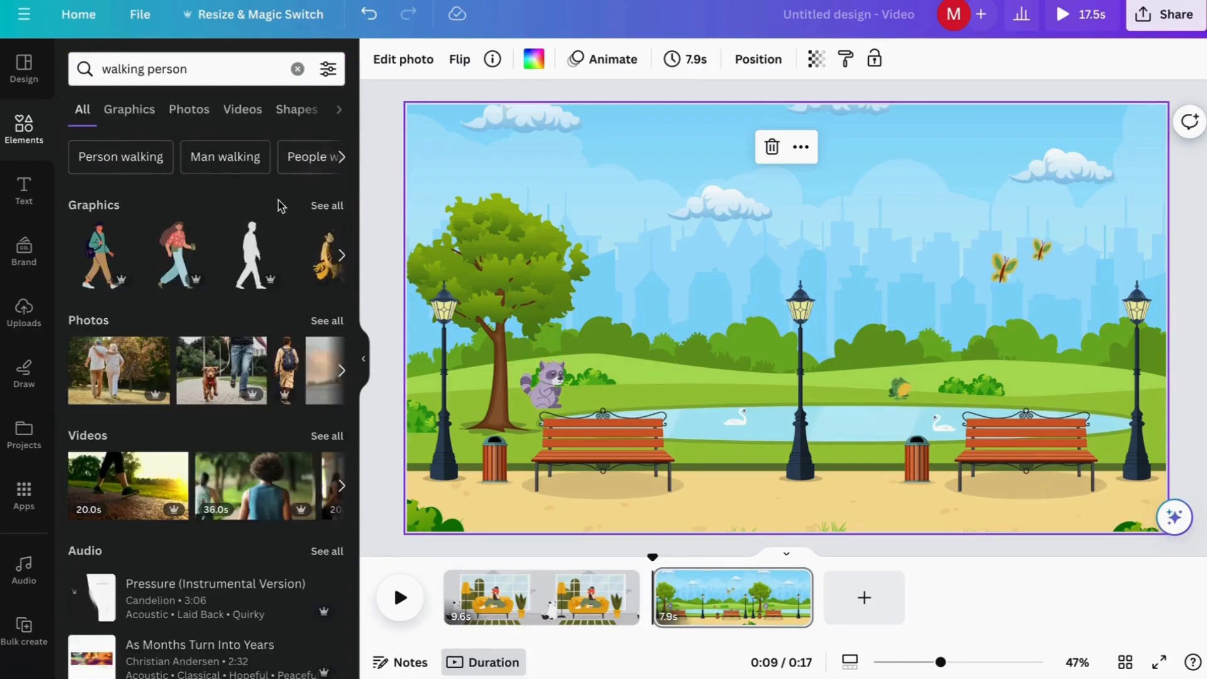
{"action": "left_click", "coordinate": [131, 112]}
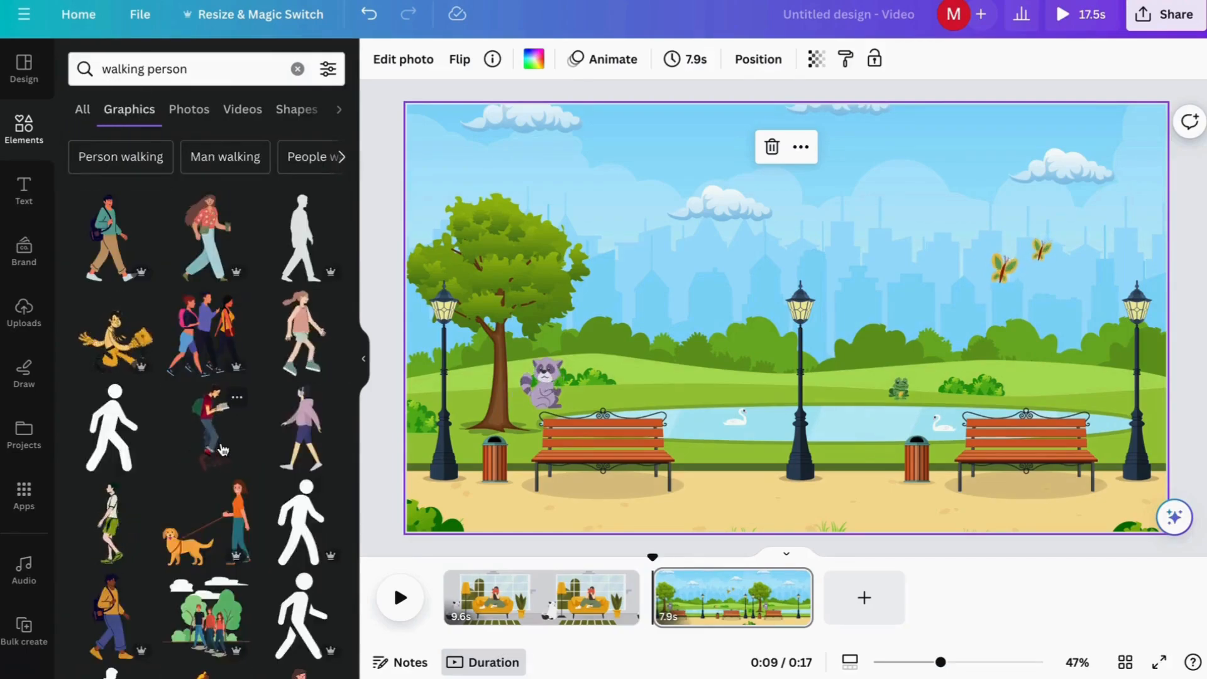
- Insert the walking man with backpack and book, shrink him, and place him on the path by the left bench
{"action": "left_click", "coordinate": [222, 448]}
{"action": "left_click_drag", "start_coordinate": [664, 147], "coordinate": [791, 320]}
{"action": "left_click_drag", "start_coordinate": [883, 373], "coordinate": [699, 400]}
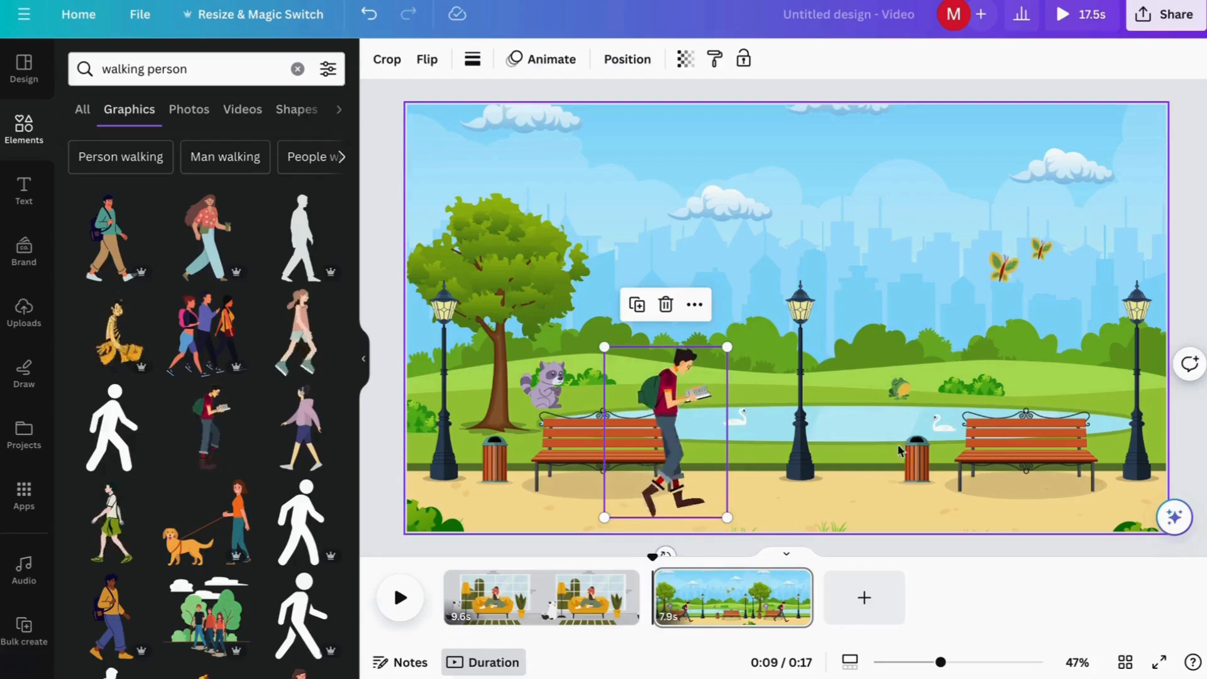
- Duplicate the park page and trim the first park page to 2.0 seconds
{"action": "left_click", "coordinate": [794, 585]}
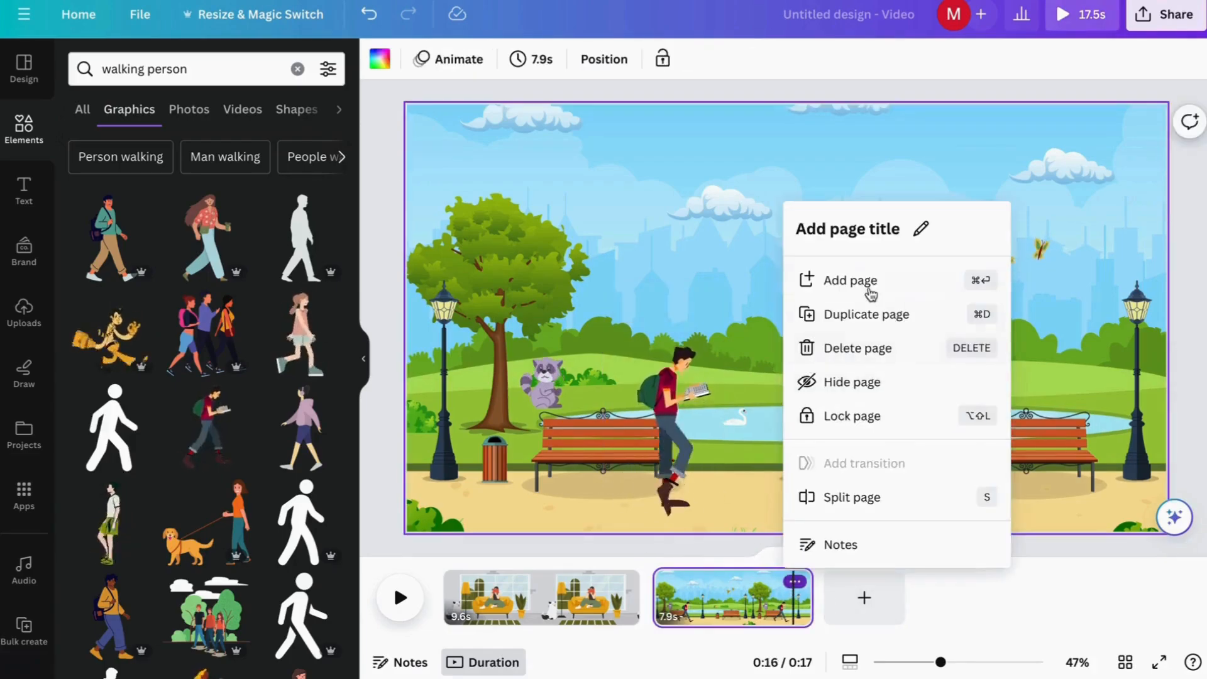
{"action": "left_click", "coordinate": [869, 313]}
{"action": "left_click", "coordinate": [751, 603]}
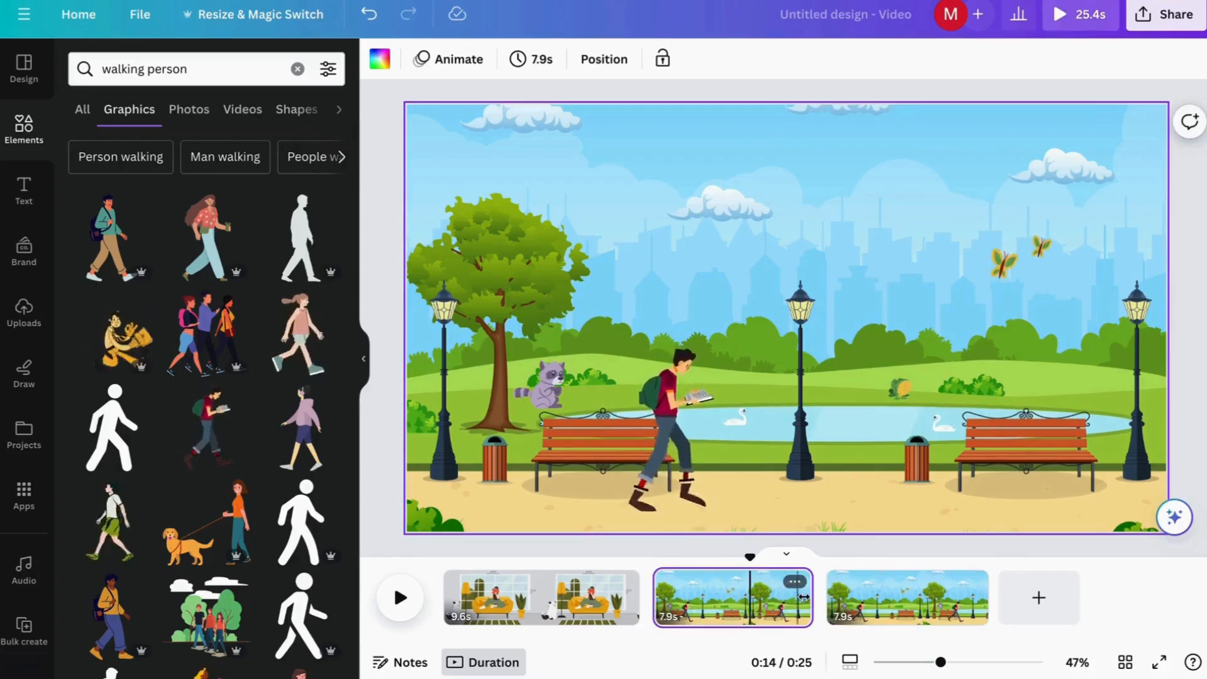
{"action": "left_click_drag", "start_coordinate": [811, 598], "coordinate": [687, 607]}
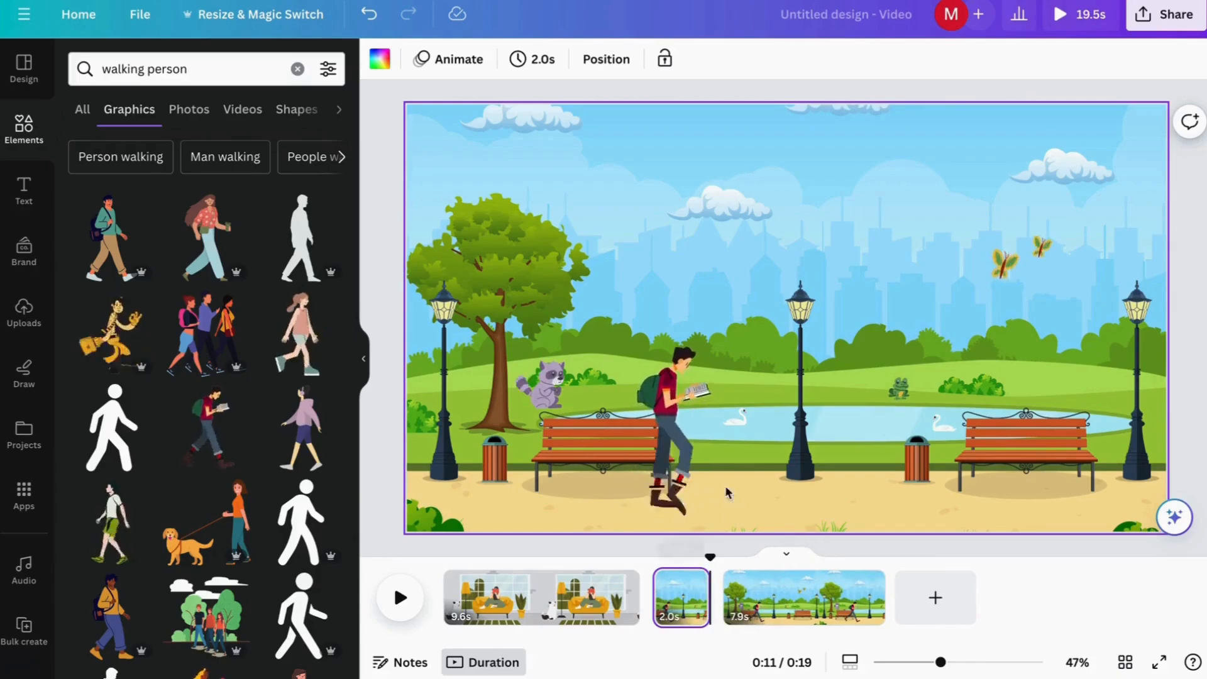
- On the duplicated park page, move the walking man right along the path to the bin beside the right bench
{"action": "left_click", "coordinate": [792, 609]}
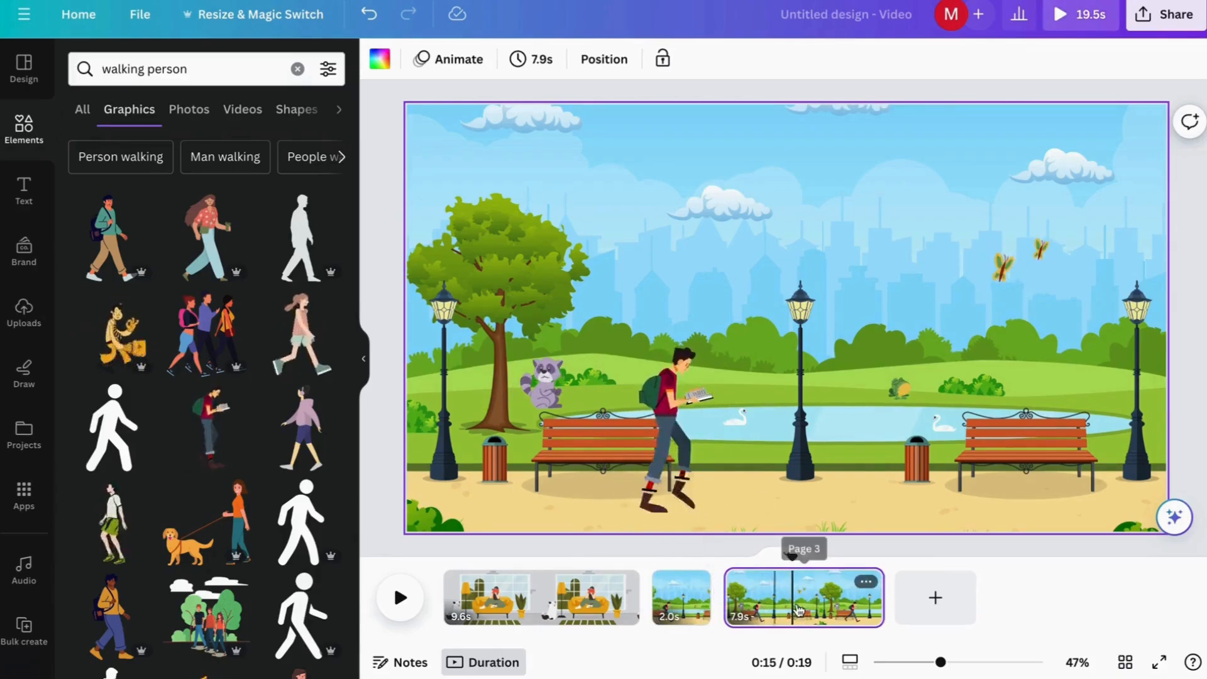
{"action": "left_click_drag", "start_coordinate": [692, 462], "coordinate": [879, 434]}
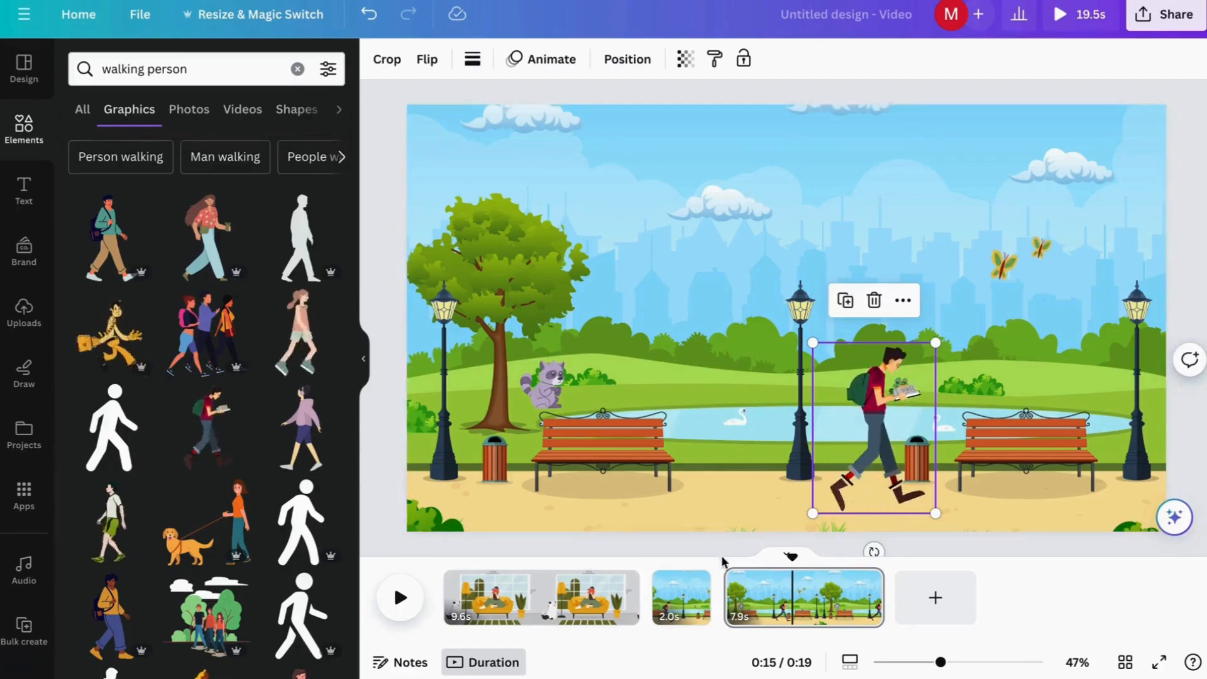
- Delete the blank page between the two park pages
{"action": "left_click", "coordinate": [666, 588]}
{"action": "left_click", "coordinate": [399, 598]}
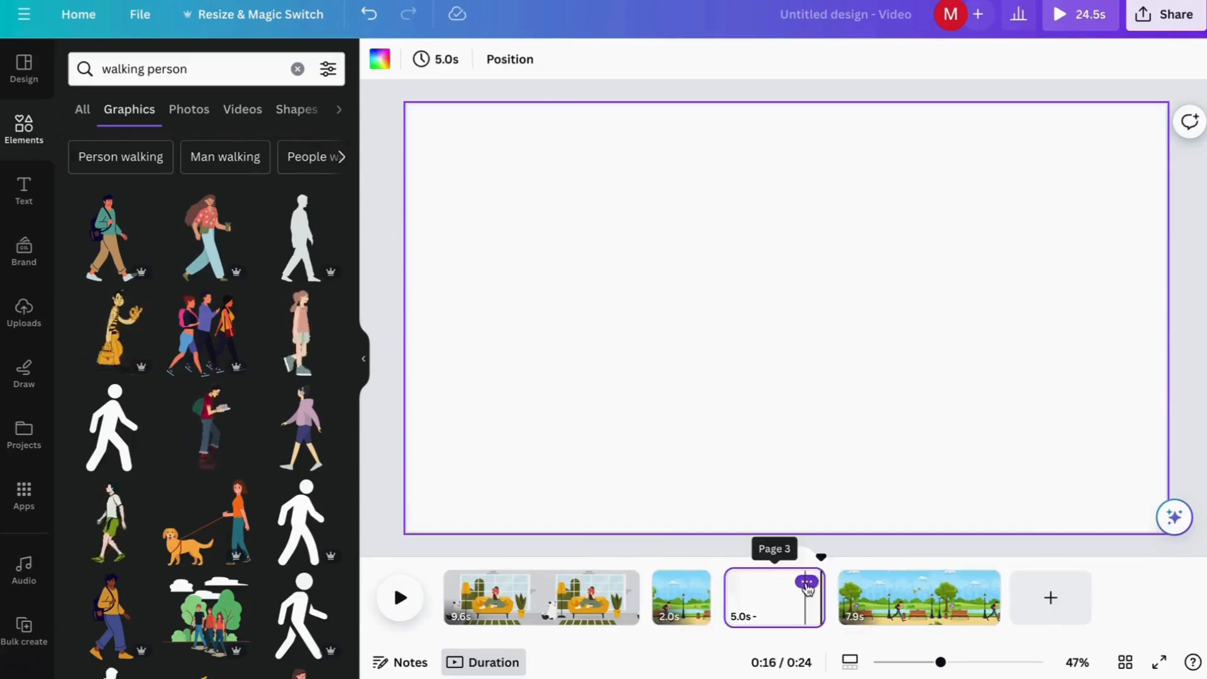
{"action": "left_click", "coordinate": [807, 583]}
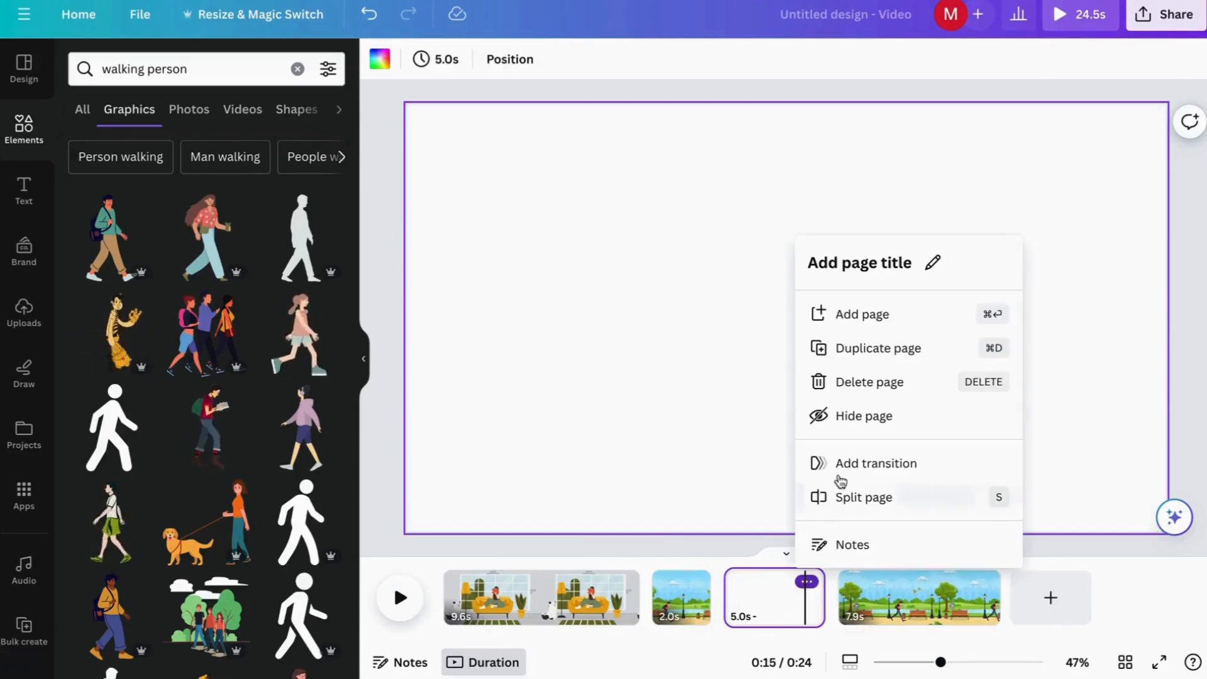
{"action": "left_click", "coordinate": [847, 383]}
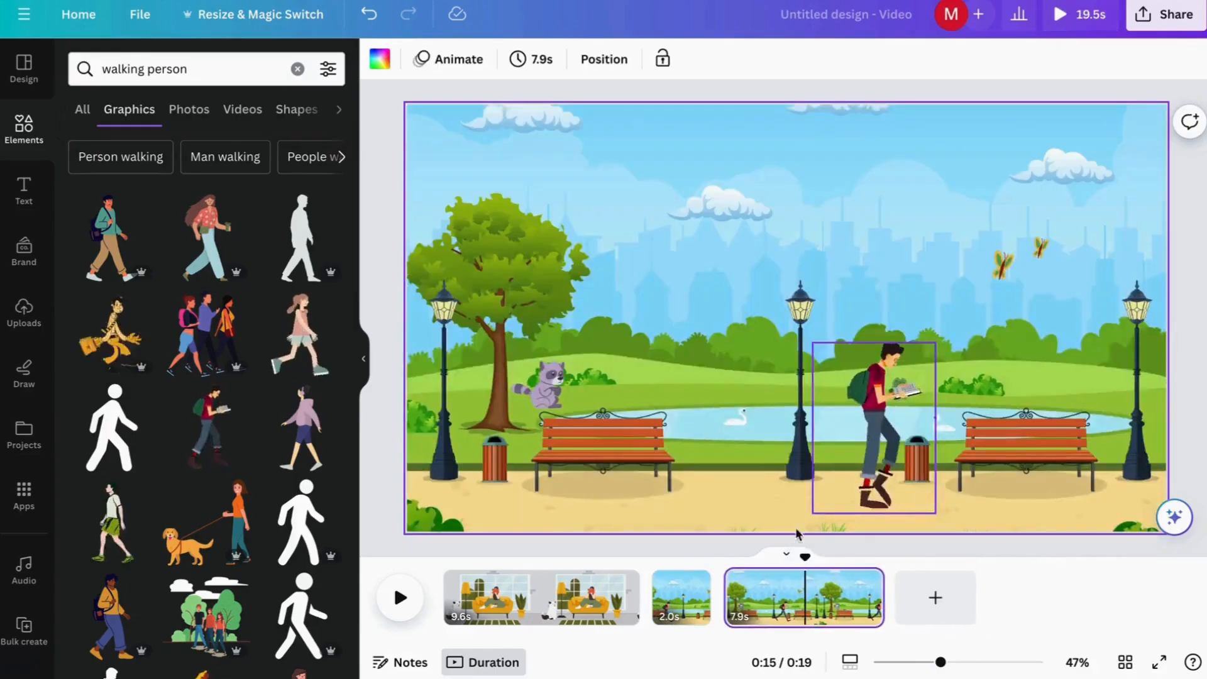
- Add a Match & Move transition lasting 1 second between the two park pages and preview it
{"action": "left_click", "coordinate": [726, 610]}
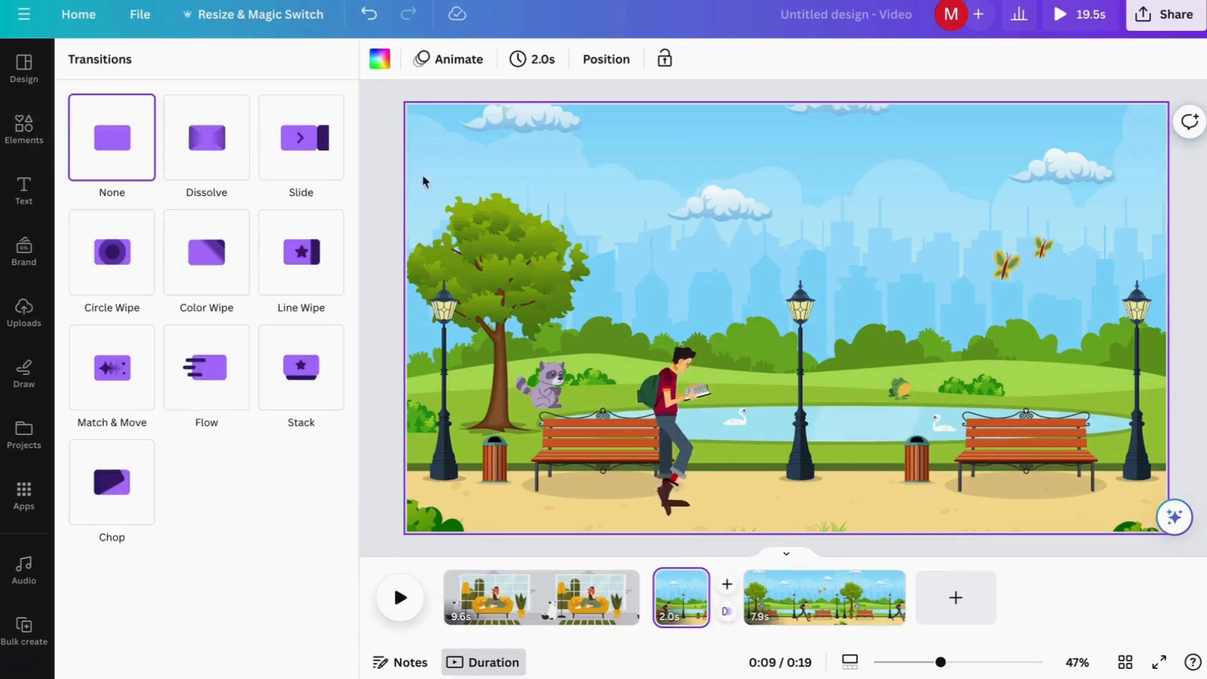
{"action": "left_click", "coordinate": [124, 384]}
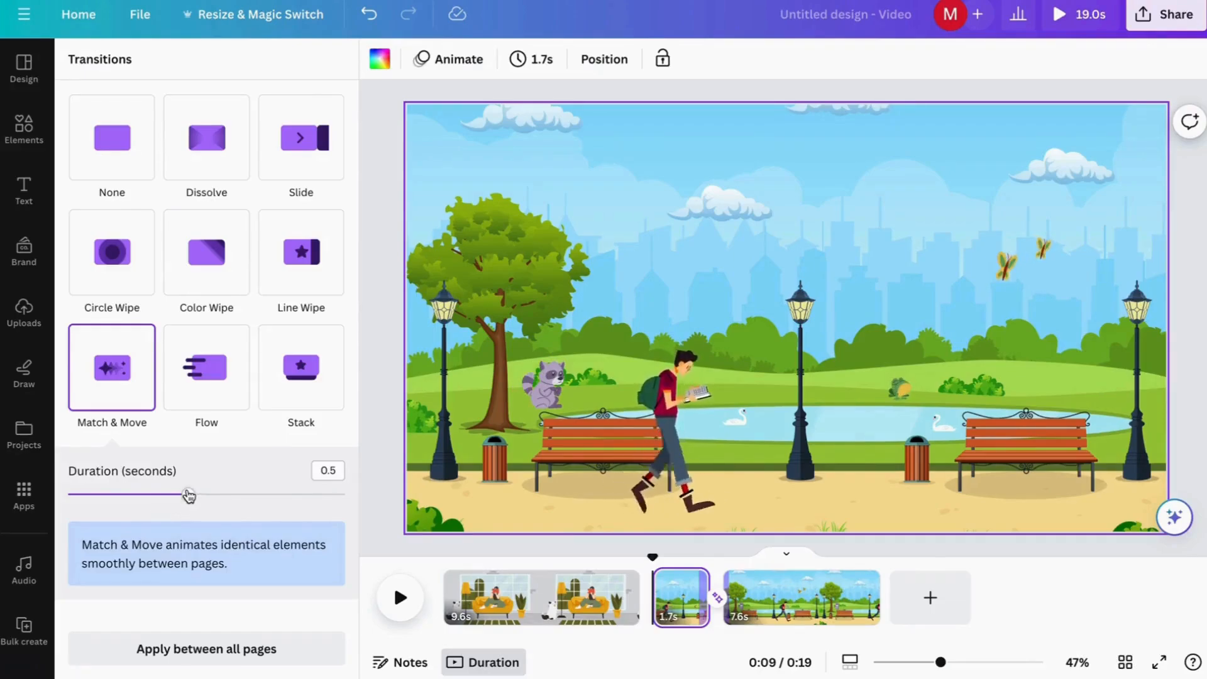
{"action": "left_click_drag", "start_coordinate": [195, 500], "coordinate": [337, 496]}
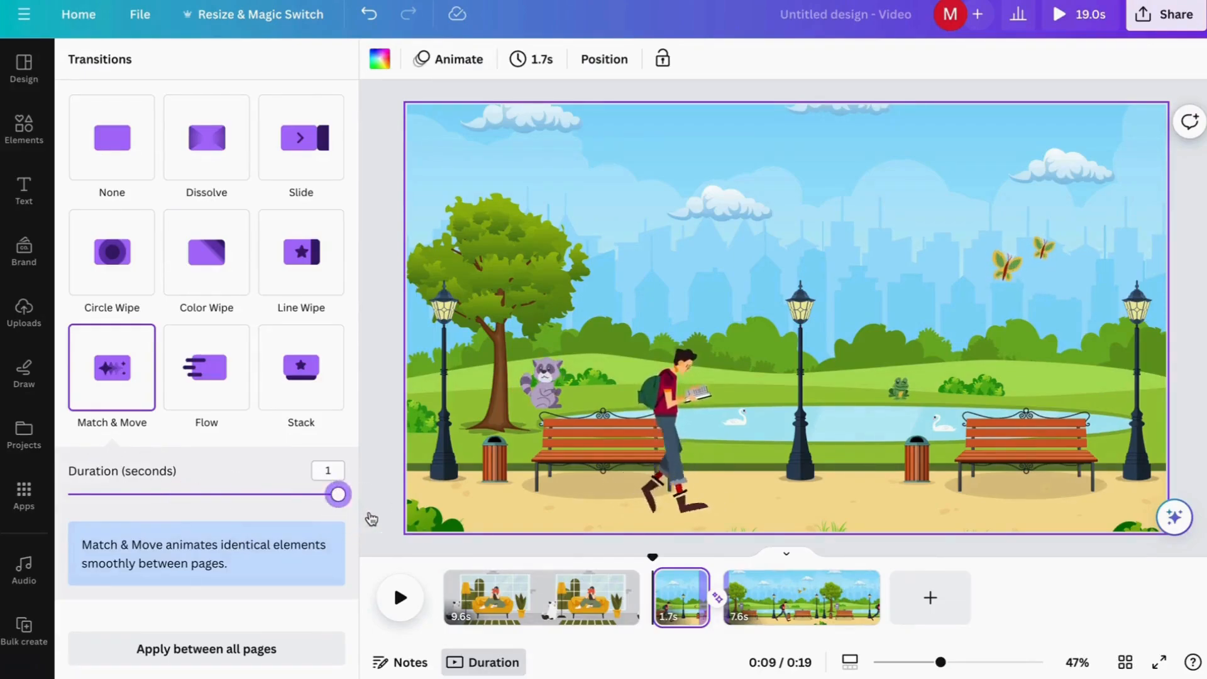
{"action": "left_click", "coordinate": [402, 600]}
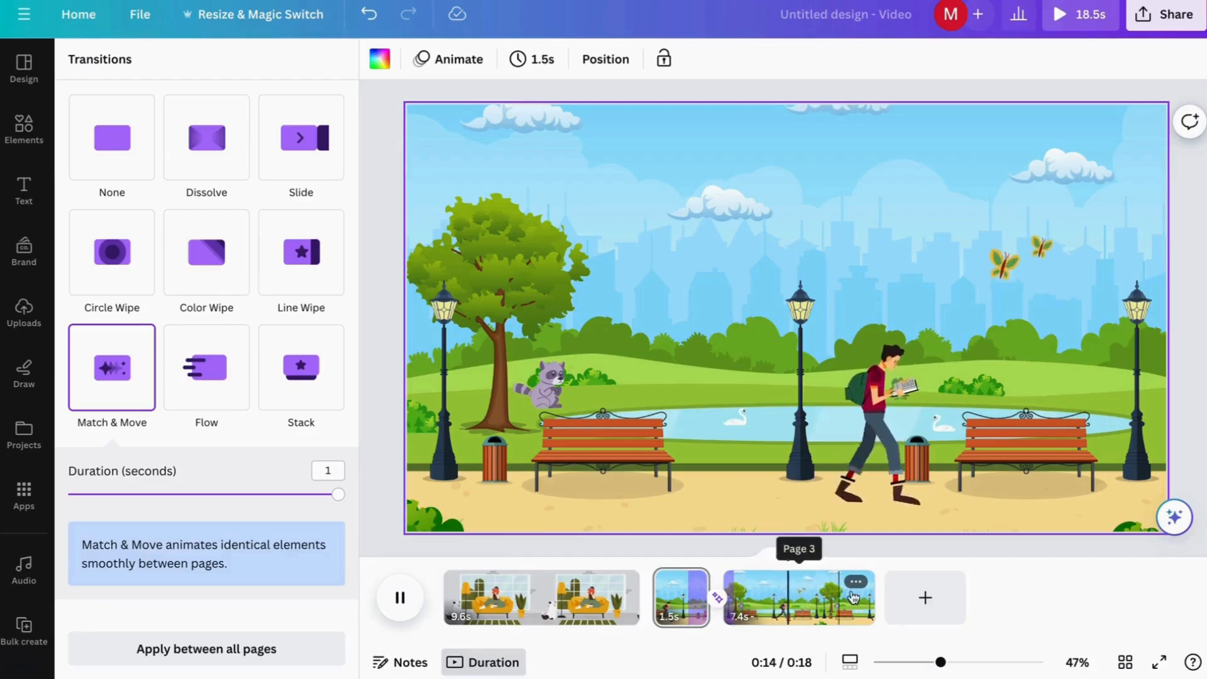
- Trim the second park page to 3.1 seconds and play the video
{"action": "left_click_drag", "start_coordinate": [870, 596], "coordinate": [788, 595]}
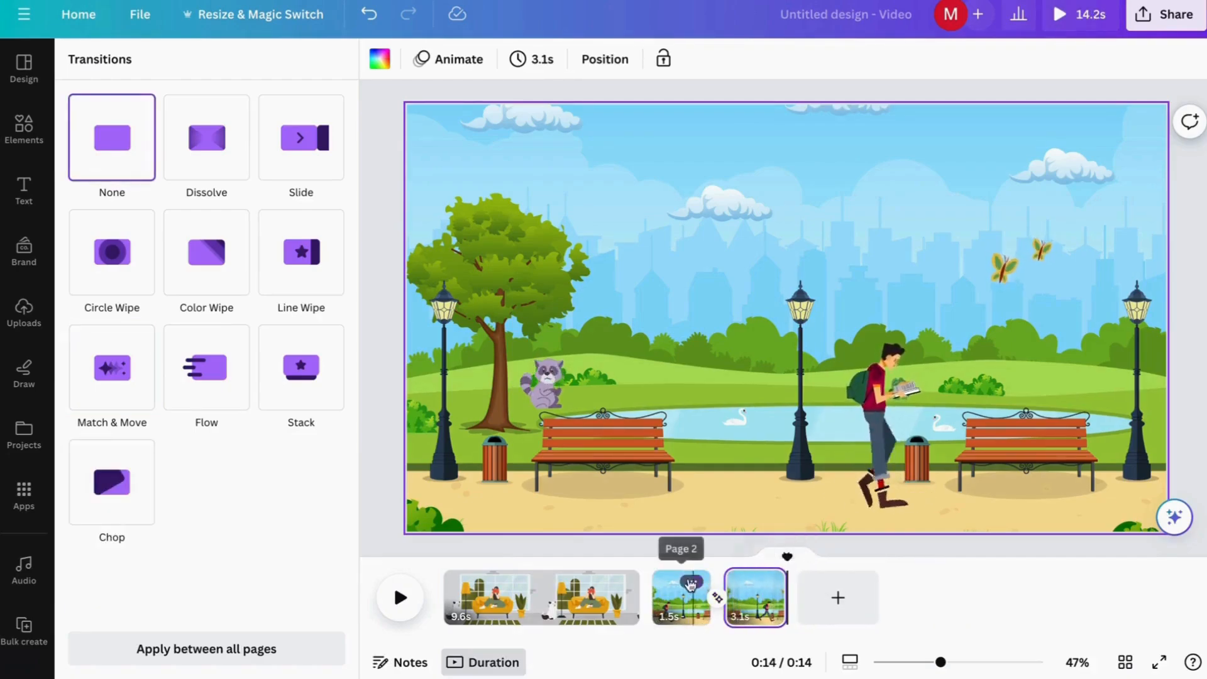
{"action": "left_click", "coordinate": [692, 582]}
{"action": "left_click", "coordinate": [402, 598]}
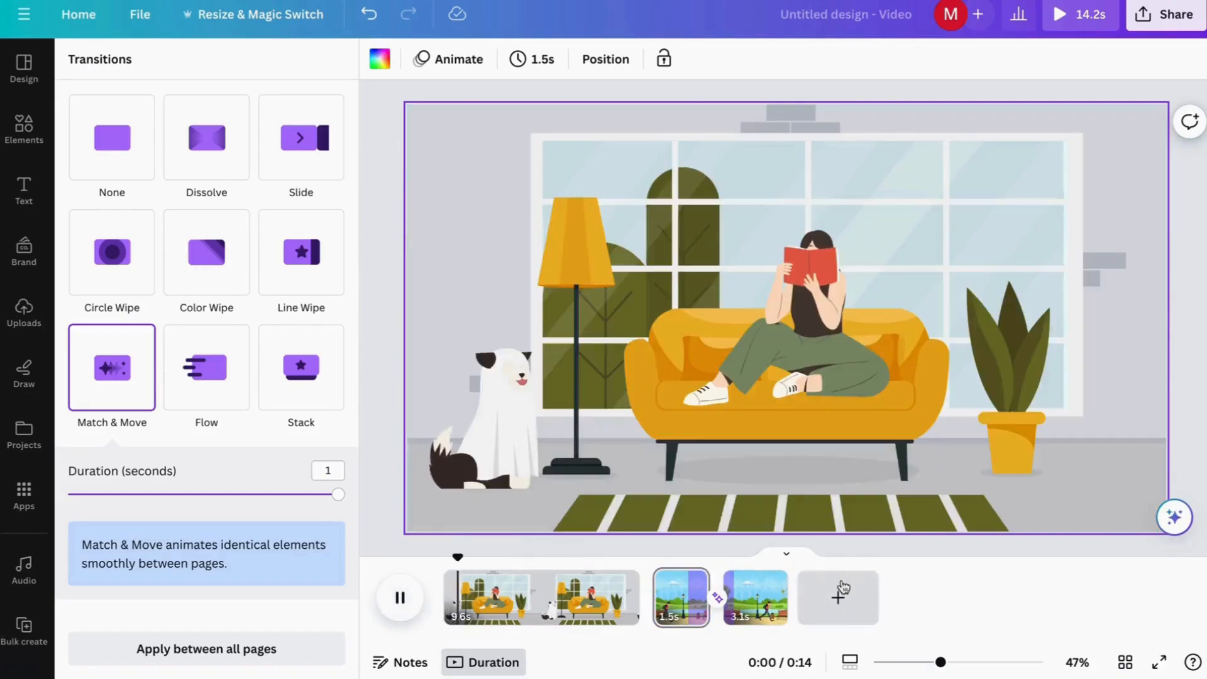
- Add a blank page after the second park page and search the graphics for a woods background
{"action": "left_click", "coordinate": [838, 597]}
{"action": "left_click", "coordinate": [47, 144]}
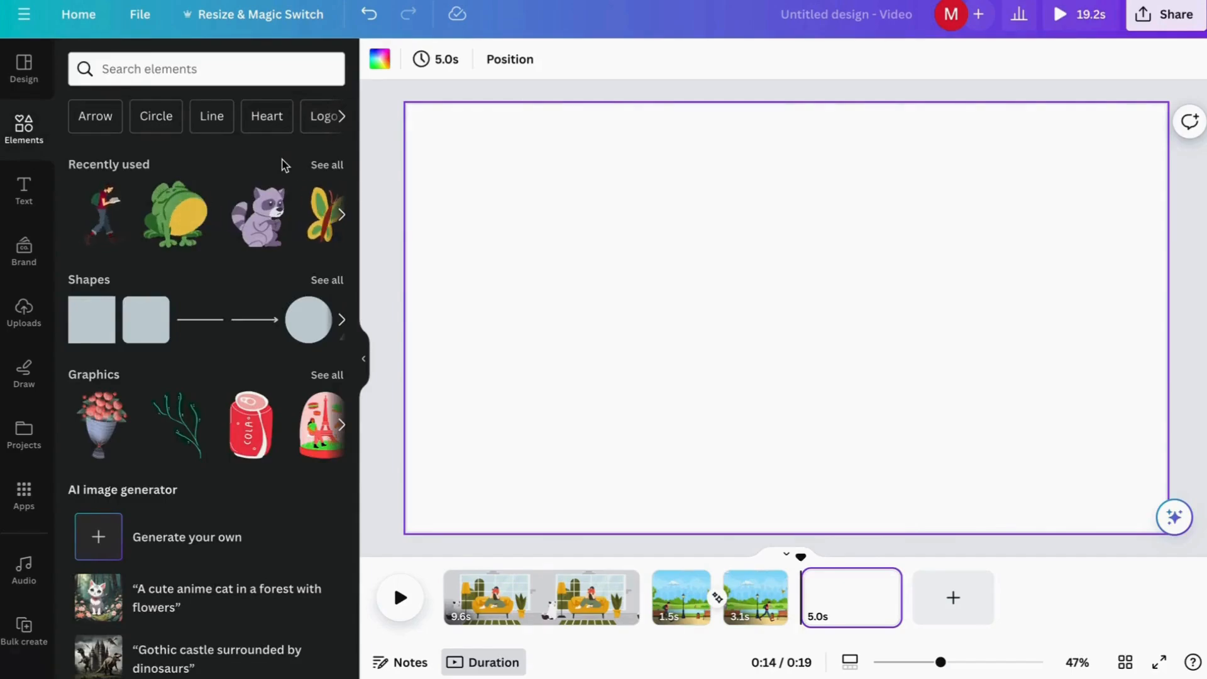
{"action": "left_click", "coordinate": [168, 72]}
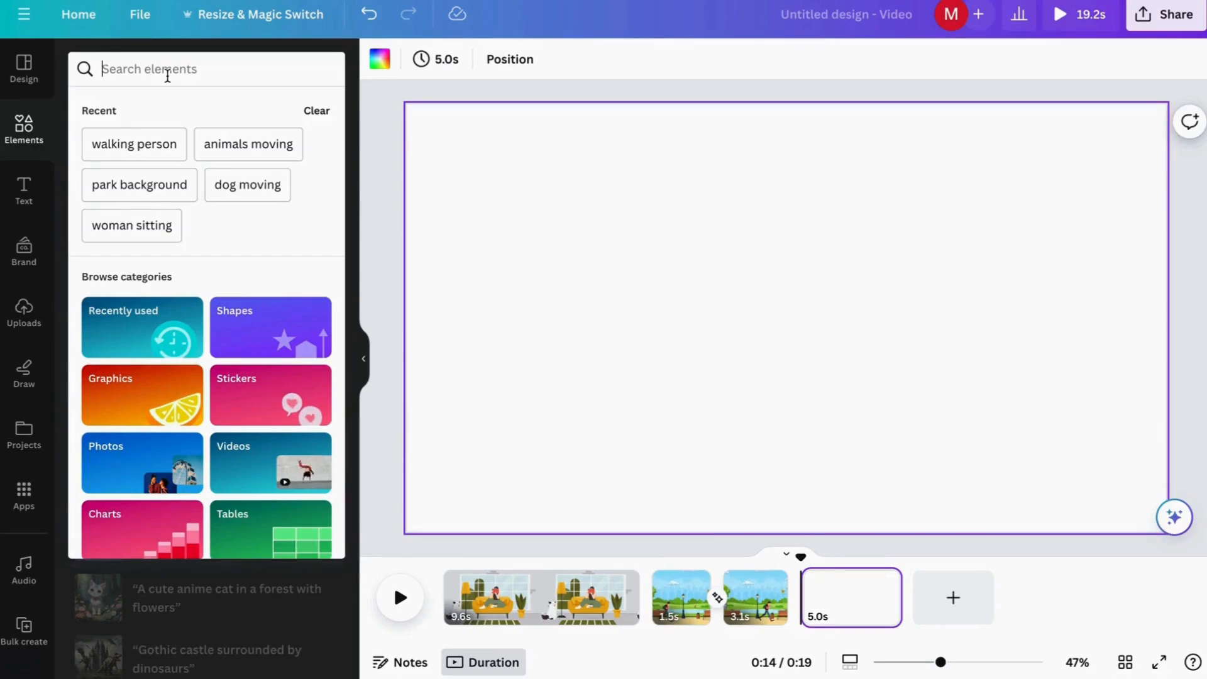
{"action": "type", "text": "woods"}
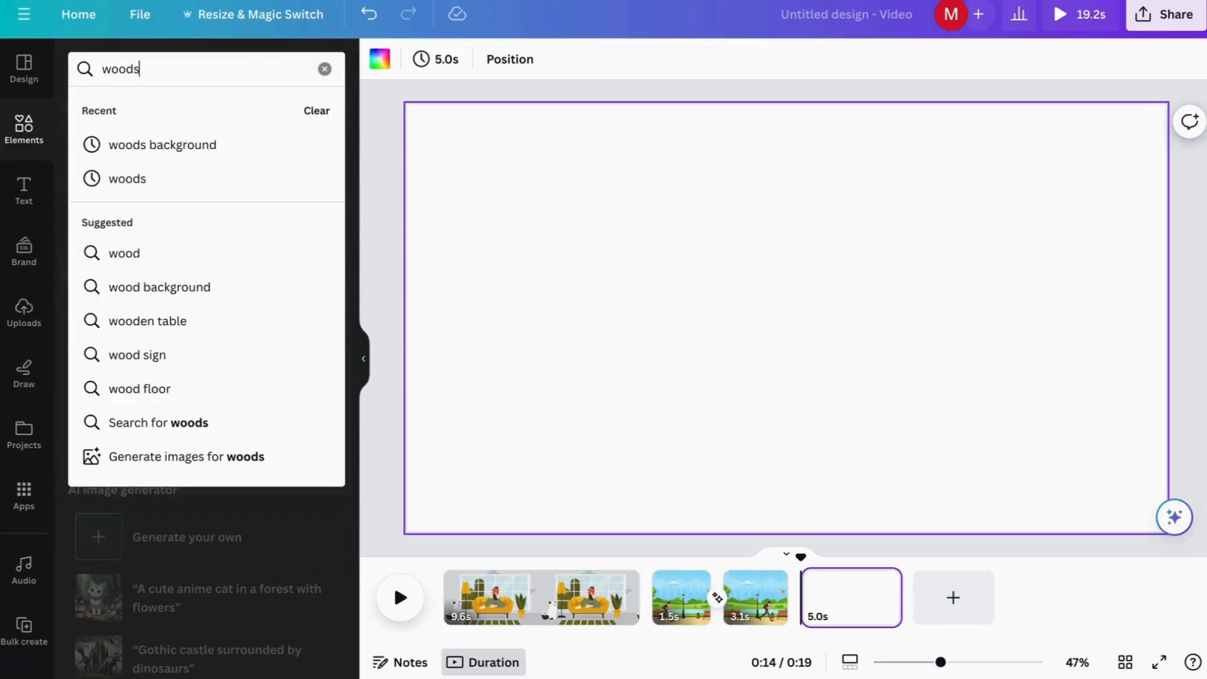
{"action": "left_click", "coordinate": [207, 142]}
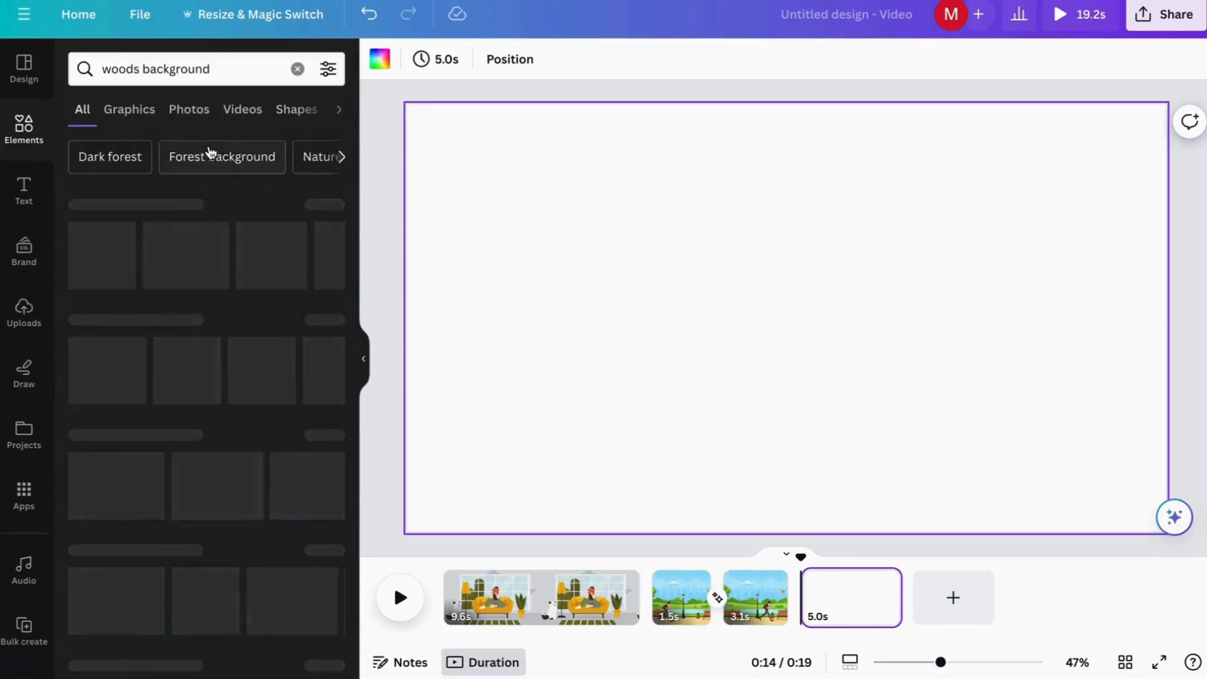
{"action": "left_click", "coordinate": [130, 112]}
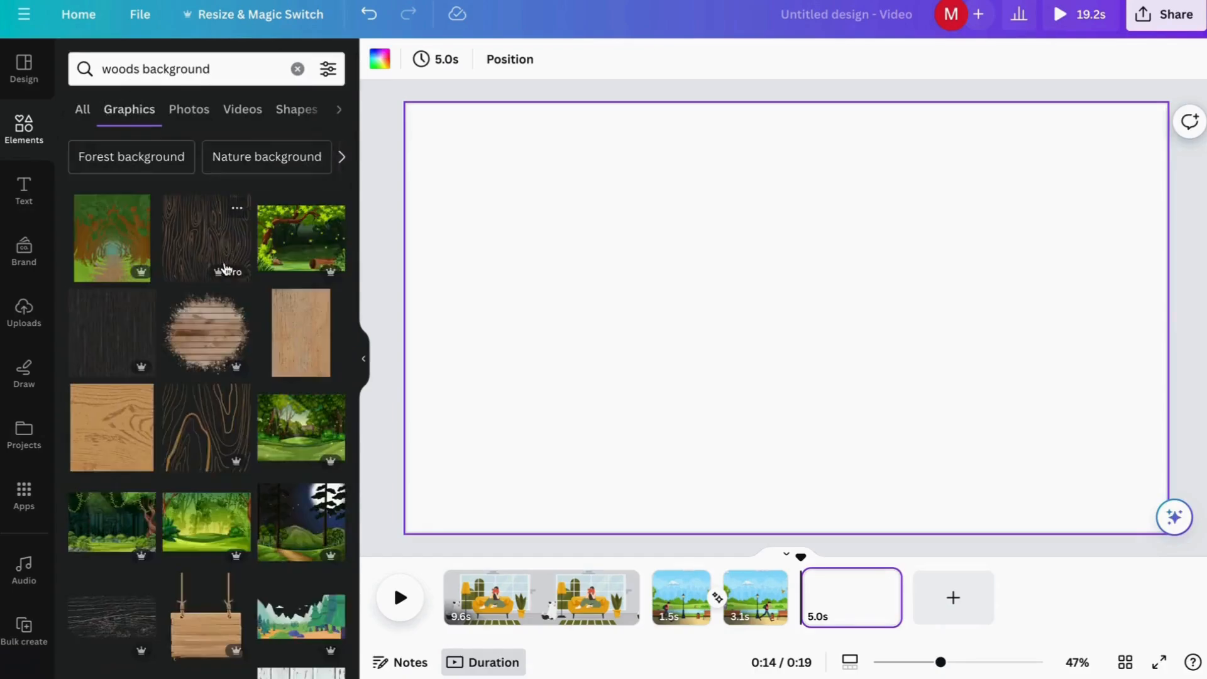
- Insert the forest clearing graphic with the tree stump and set it as the new page's background
{"action": "scroll", "coordinate": [258, 360], "scroll_direction": "down", "scroll_amount": 3}
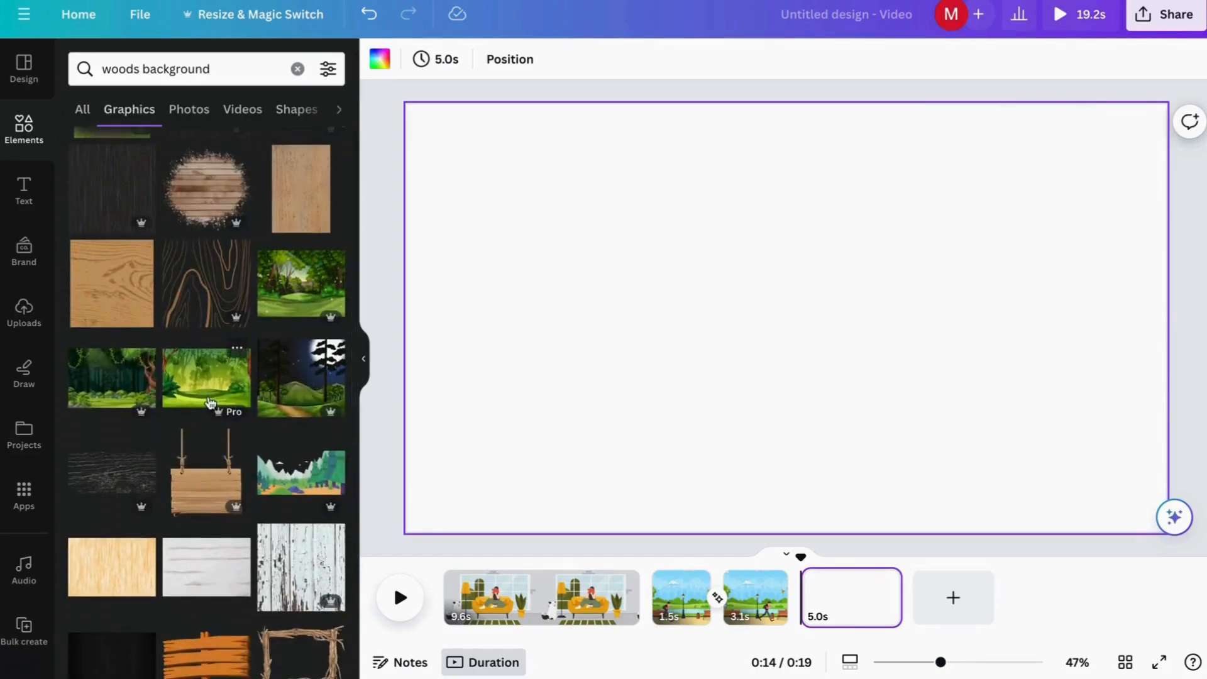
{"action": "scroll", "coordinate": [211, 402], "scroll_direction": "down", "scroll_amount": 8}
{"action": "left_click", "coordinate": [217, 412]}
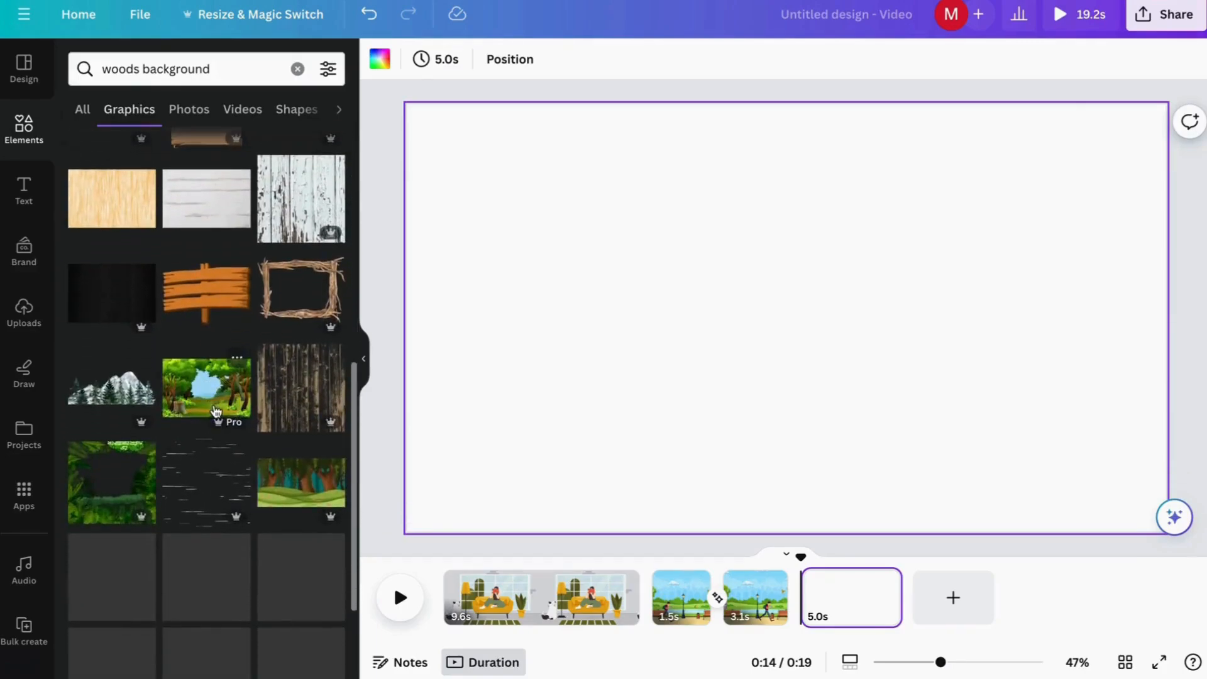
{"action": "left_click", "coordinate": [816, 105]}
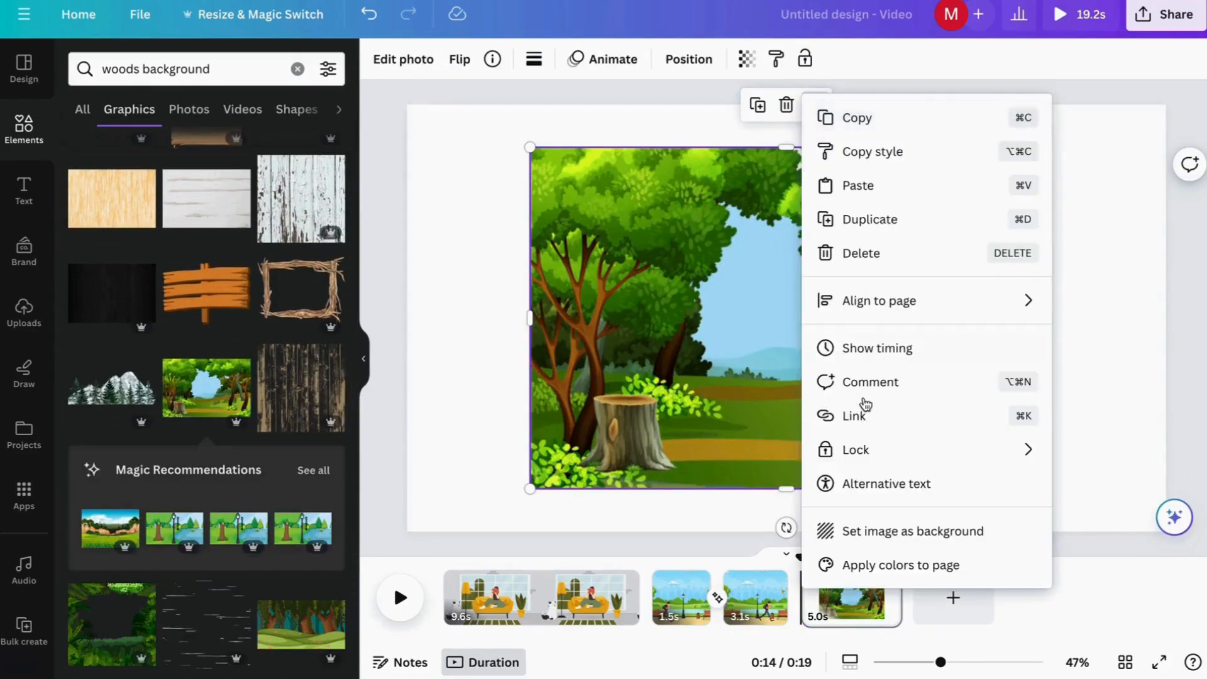
{"action": "left_click", "coordinate": [871, 527]}
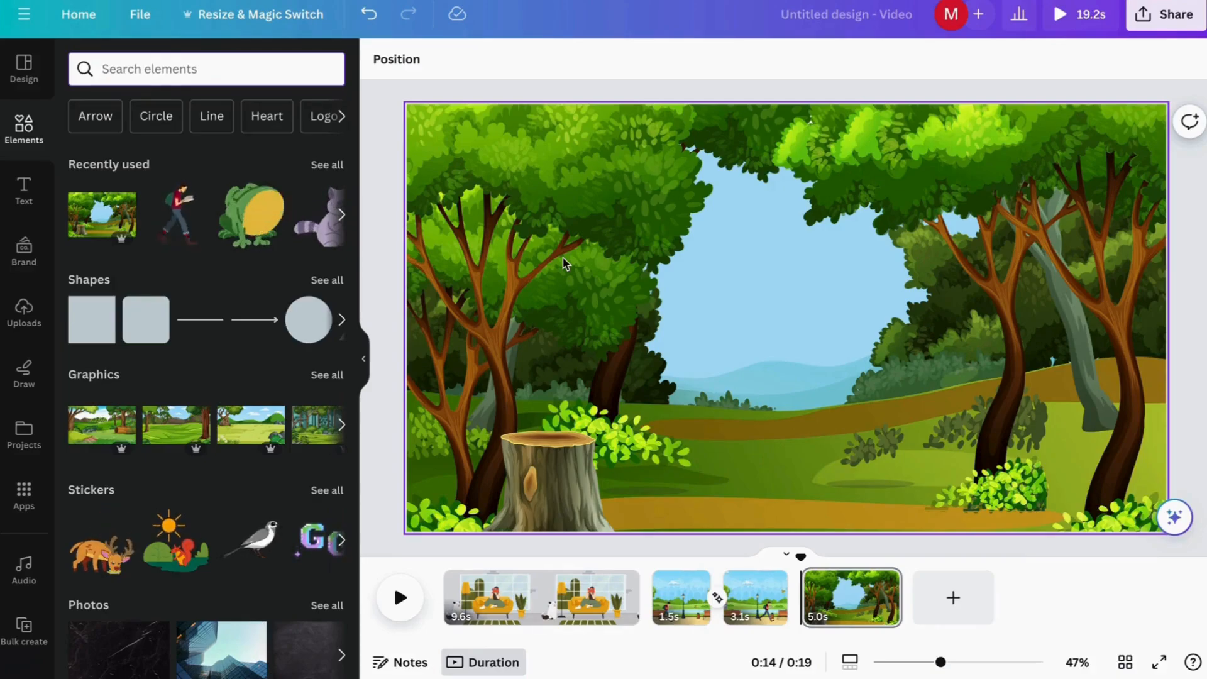
- Add a yellow flying bird from a "bird" search beside the left trees and give it a custom wavy flight path to the scene's right edge
{"action": "type", "text": "bird"}
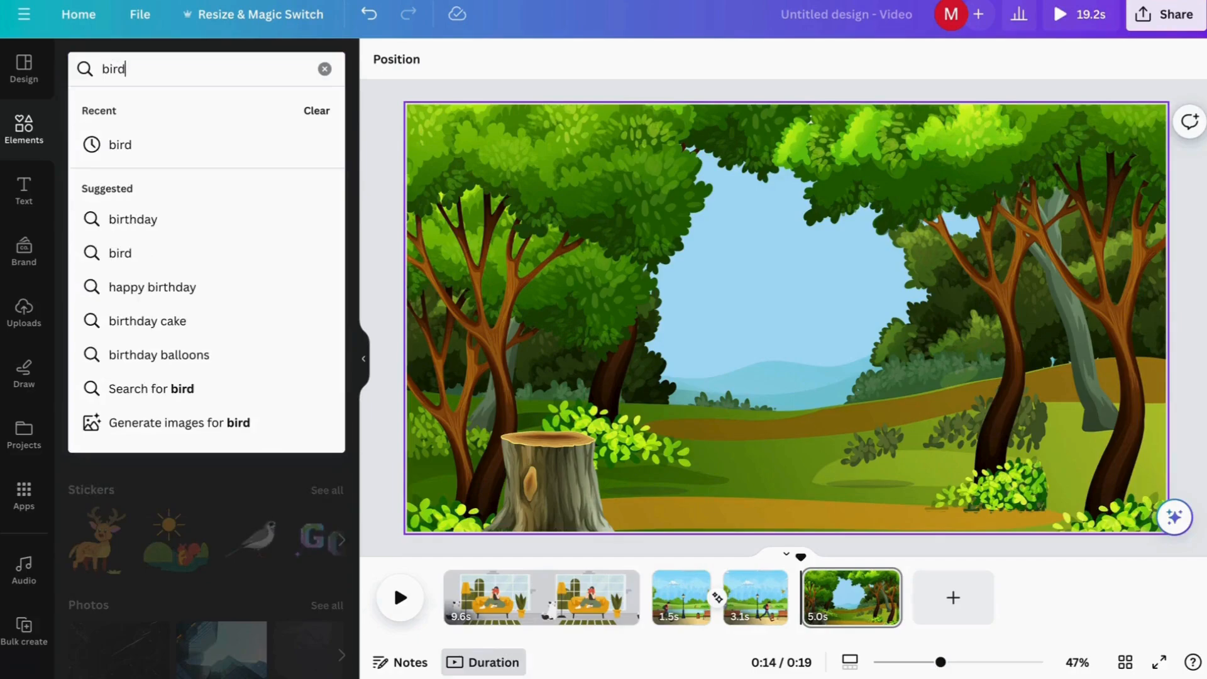
{"action": "key", "text": "Return"}
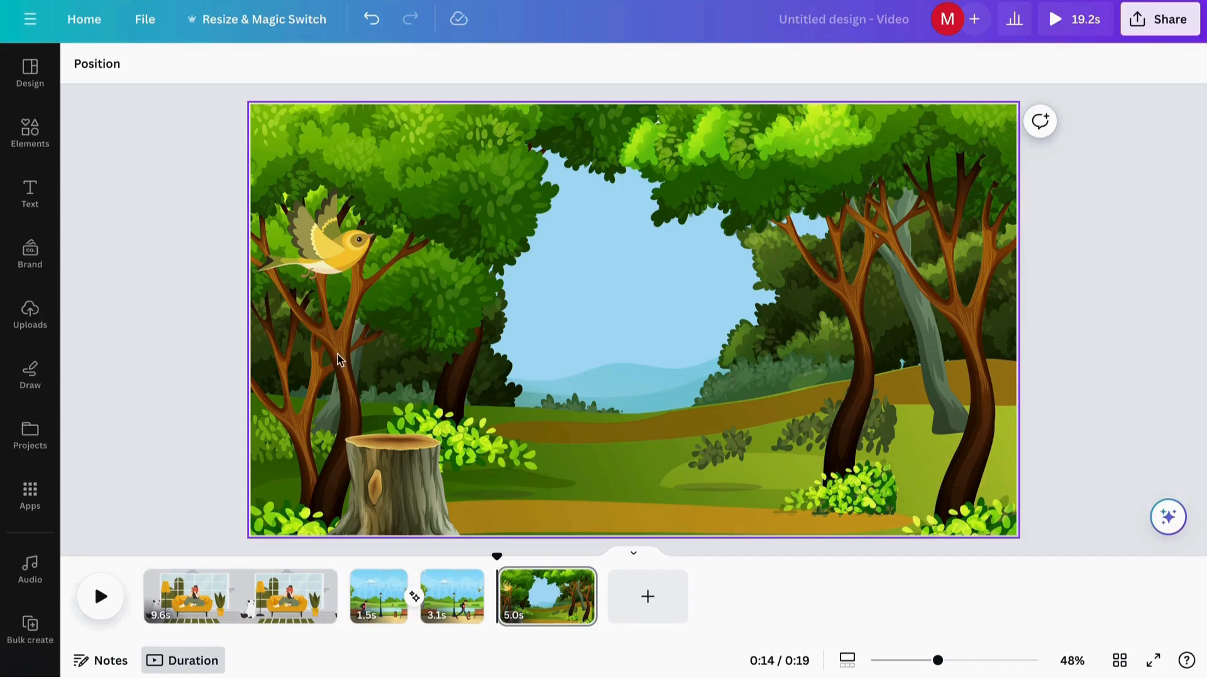
{"action": "left_click", "coordinate": [343, 253]}
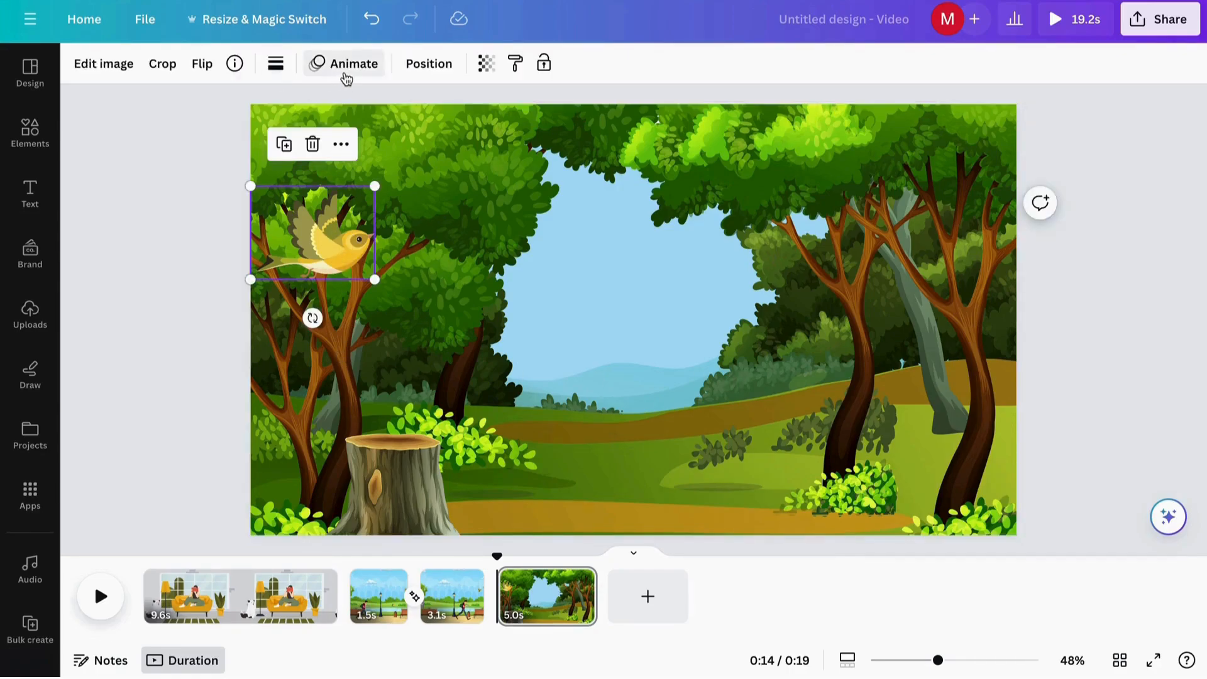
{"action": "left_click", "coordinate": [345, 74]}
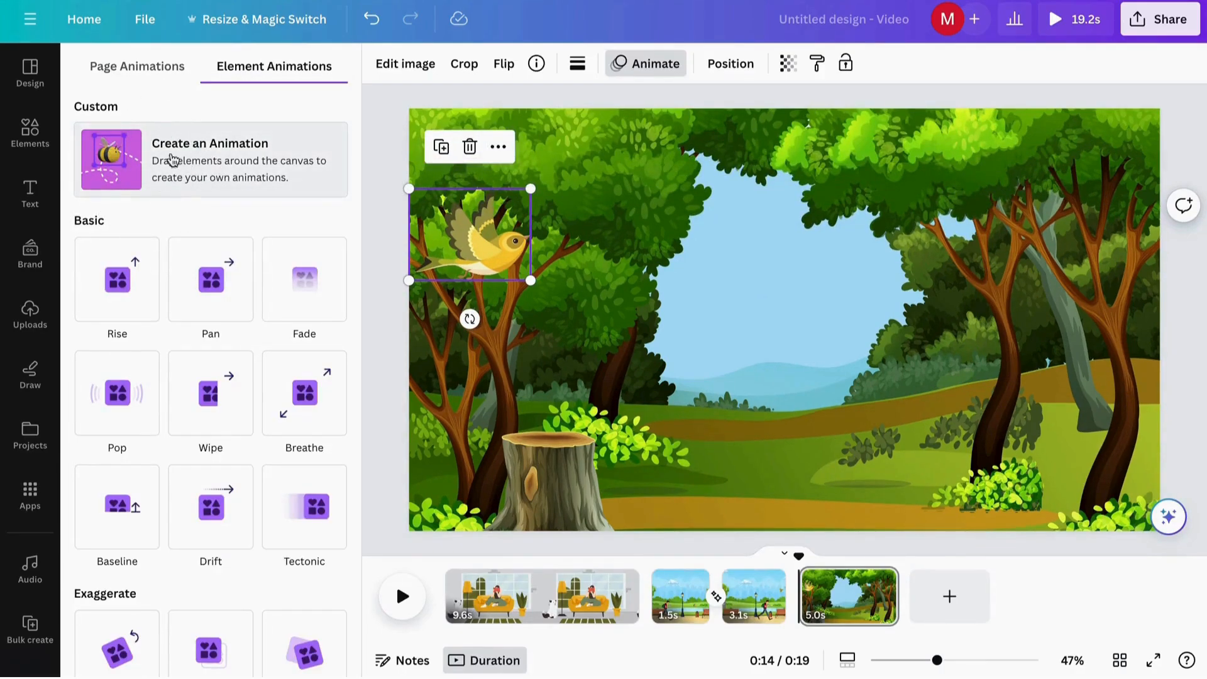
{"action": "left_click", "coordinate": [149, 158]}
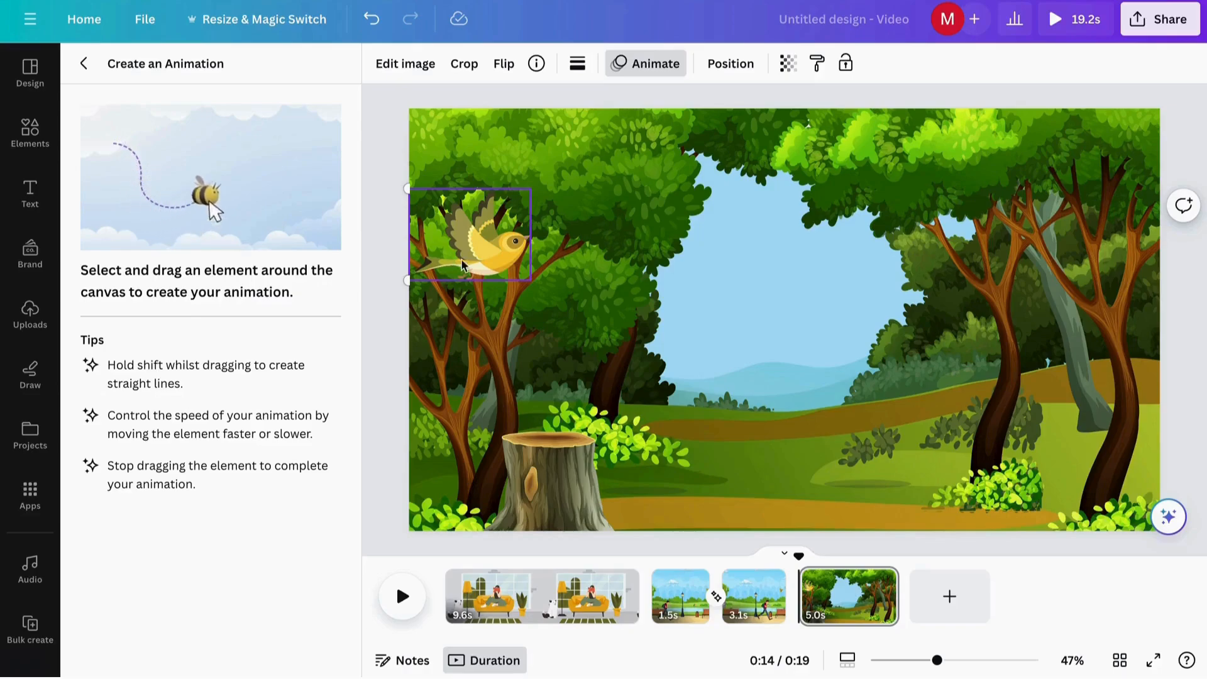
{"action": "mouse_move", "coordinate": [470, 250]}
{"action": "left_mouse_down"}
{"action": "mouse_move", "coordinate": [543, 235]}
{"action": "mouse_move", "coordinate": [593, 268]}
{"action": "mouse_move", "coordinate": [743, 244]}
{"action": "mouse_move", "coordinate": [799, 299]}
{"action": "mouse_move", "coordinate": [859, 260]}
{"action": "mouse_move", "coordinate": [906, 260]}
{"action": "mouse_move", "coordinate": [973, 297]}
{"action": "mouse_move", "coordinate": [1069, 228]}
{"action": "mouse_move", "coordinate": [1141, 266]}
{"action": "left_mouse_up"}
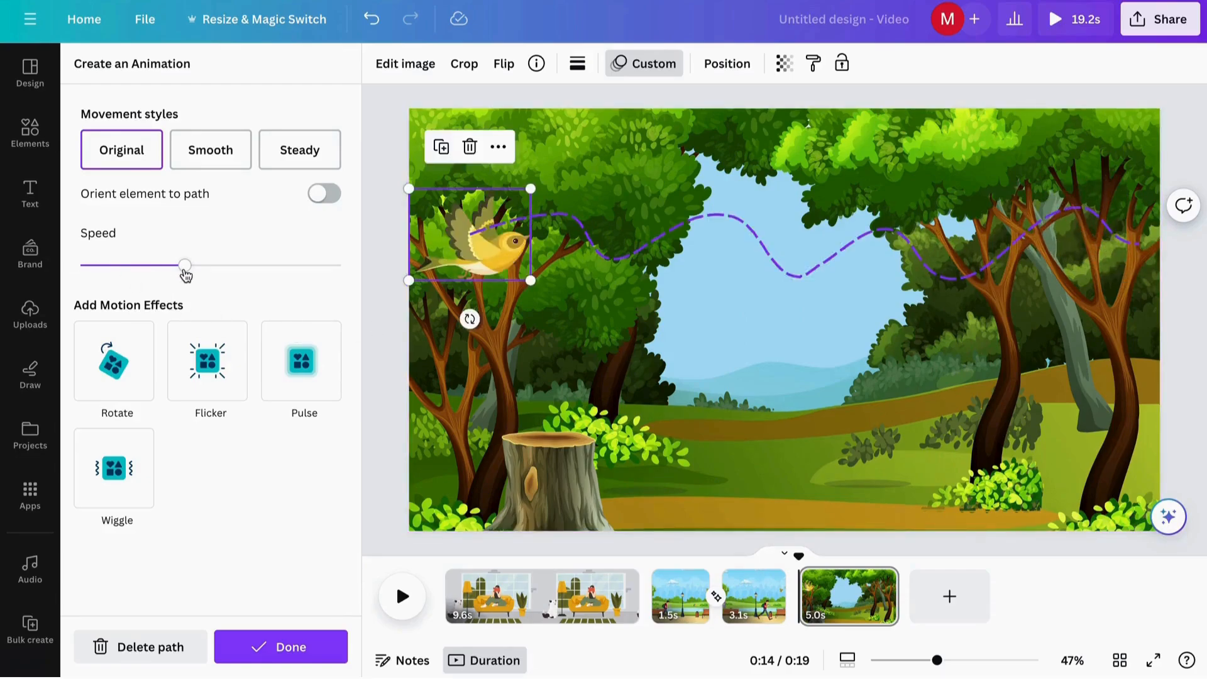
- Slow the bird's path animation to near the minimum speed and set its movement style to Steady
{"action": "left_click_drag", "start_coordinate": [175, 267], "coordinate": [132, 265]}
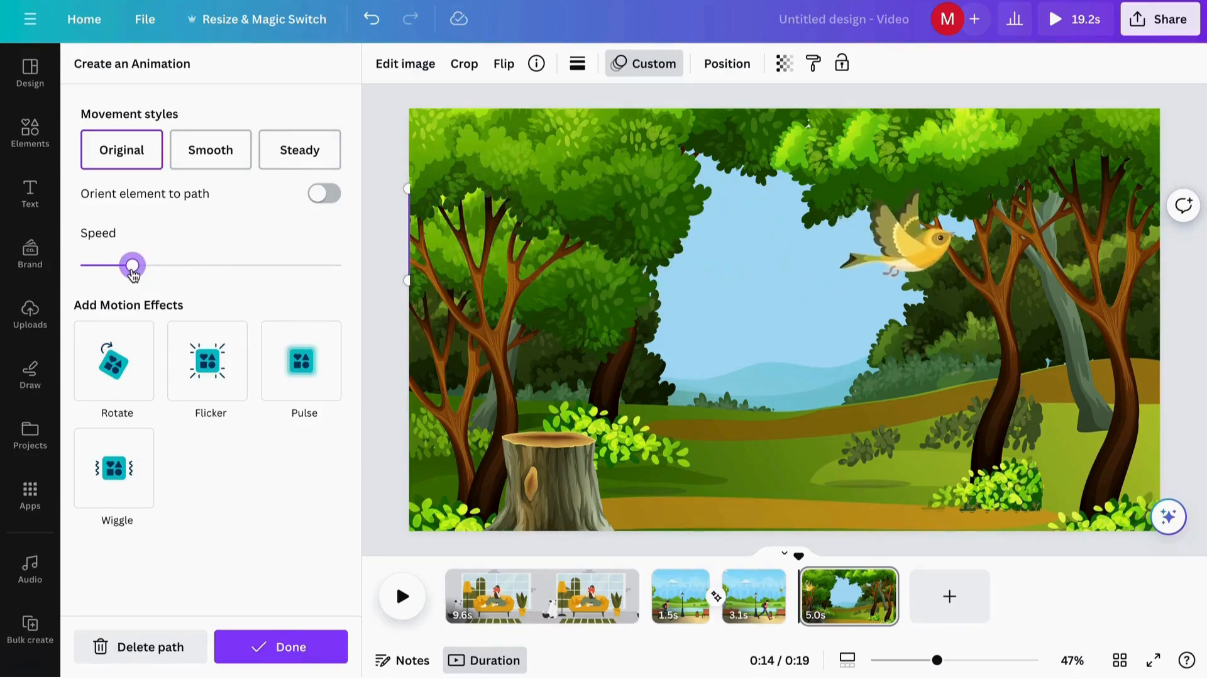
{"action": "left_click_drag", "start_coordinate": [132, 267], "coordinate": [107, 268]}
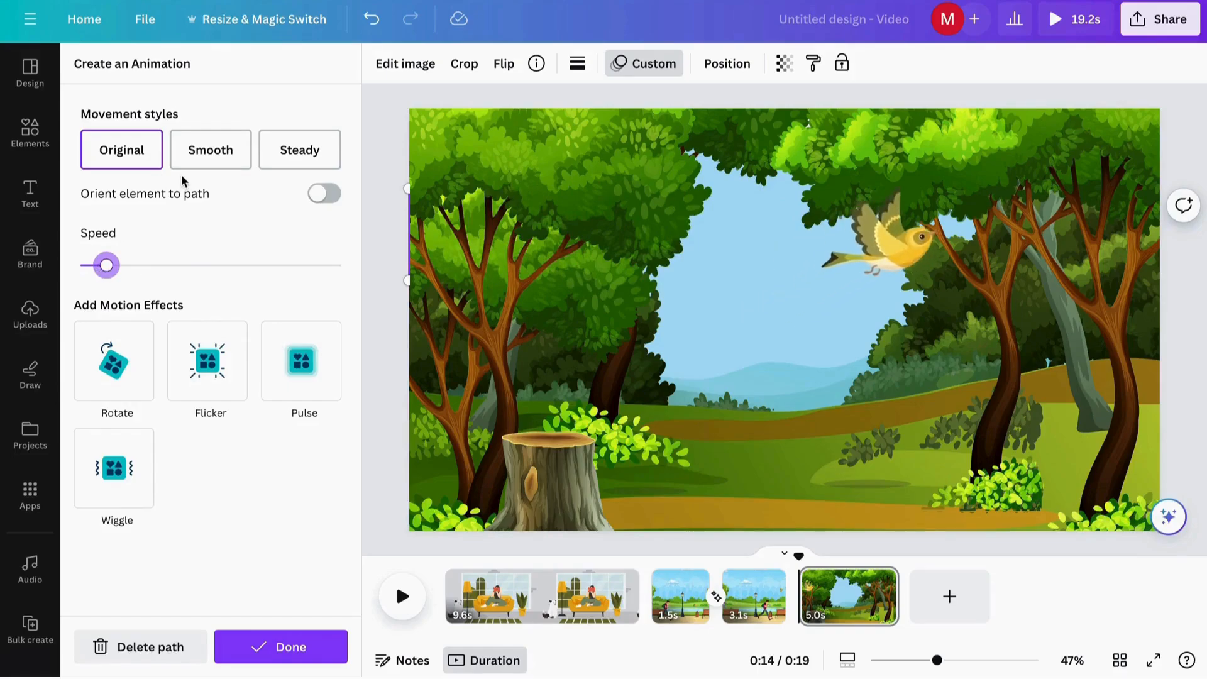
{"action": "left_click", "coordinate": [220, 157]}
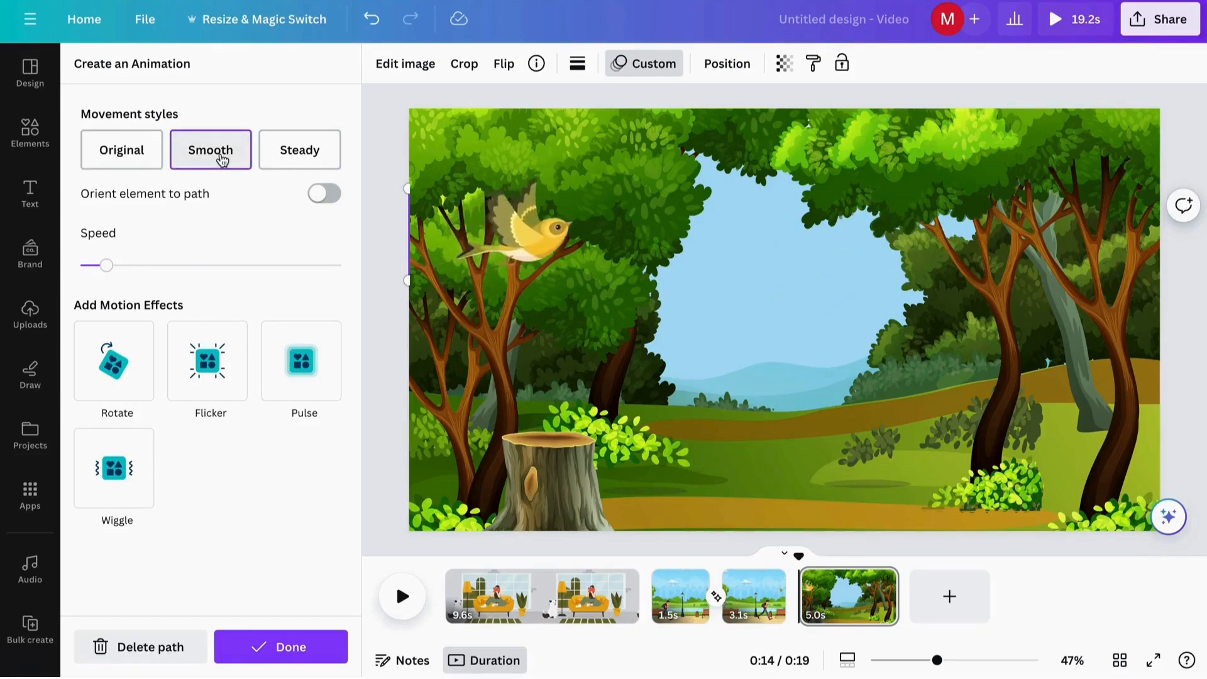
{"action": "left_click", "coordinate": [294, 167]}
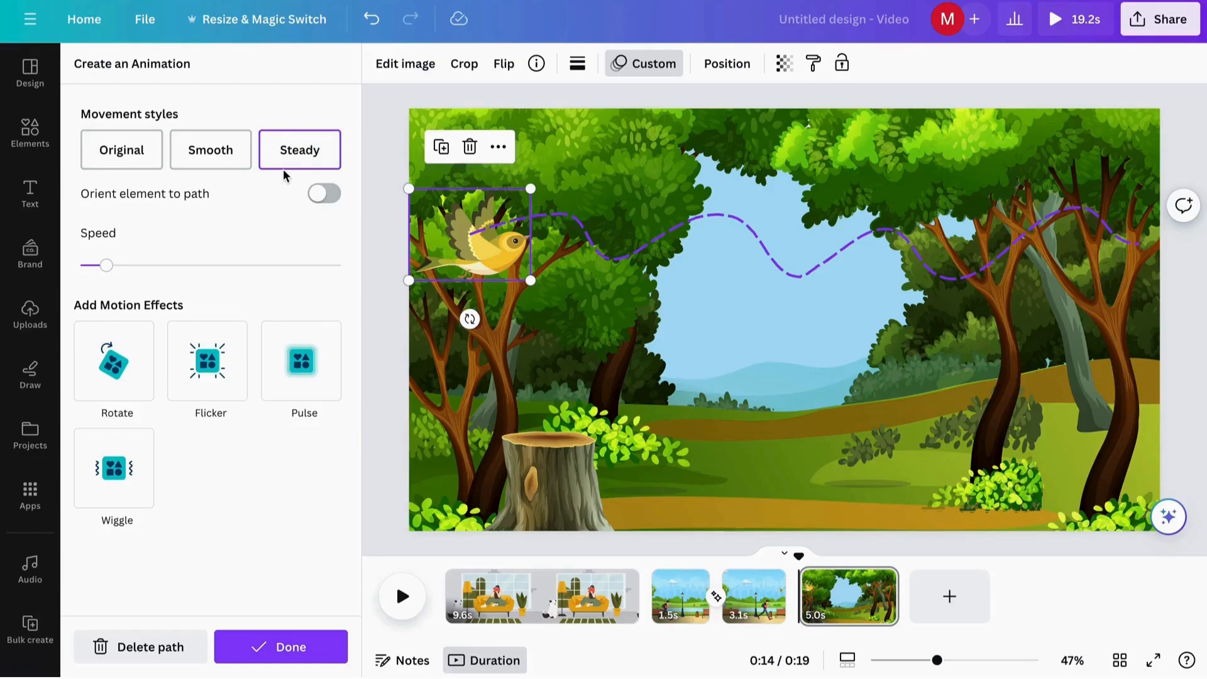
{"action": "left_click", "coordinate": [251, 654]}
{"action": "left_click", "coordinate": [181, 465]}
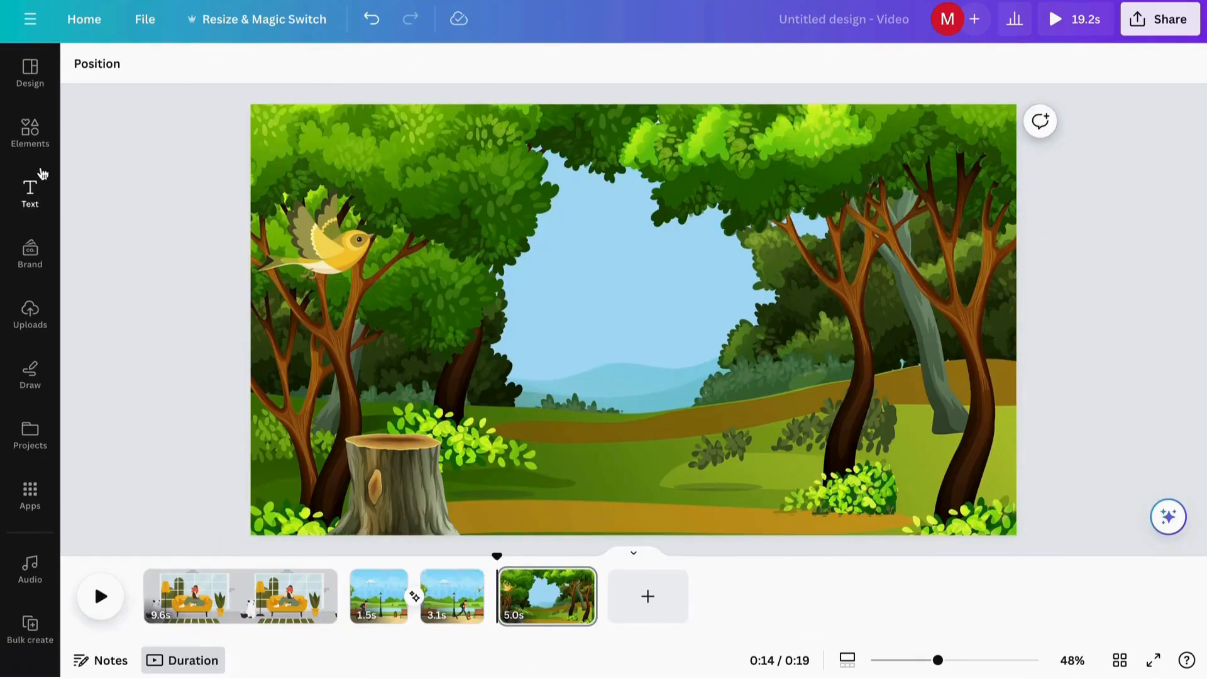
- Search the graphics for "bunny" and place a white bunny standing on one leg just right of the tree stump
{"action": "left_click", "coordinate": [30, 132]}
{"action": "left_click", "coordinate": [301, 74]}
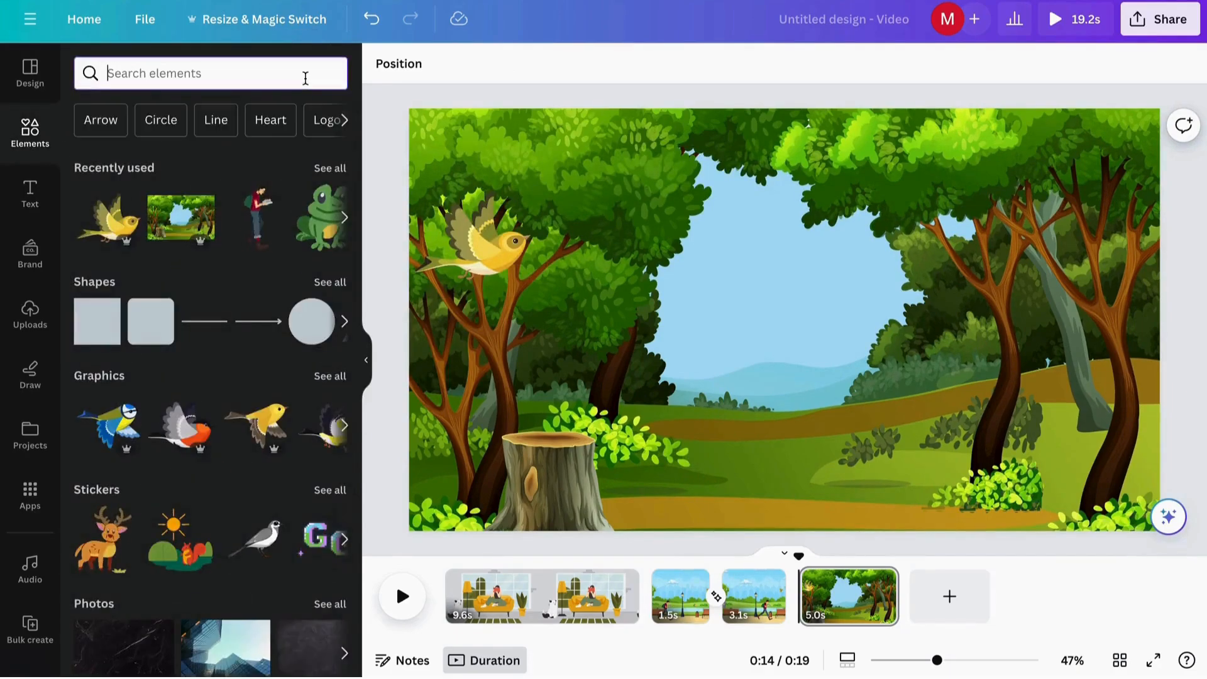
{"action": "type", "text": "bunn"}
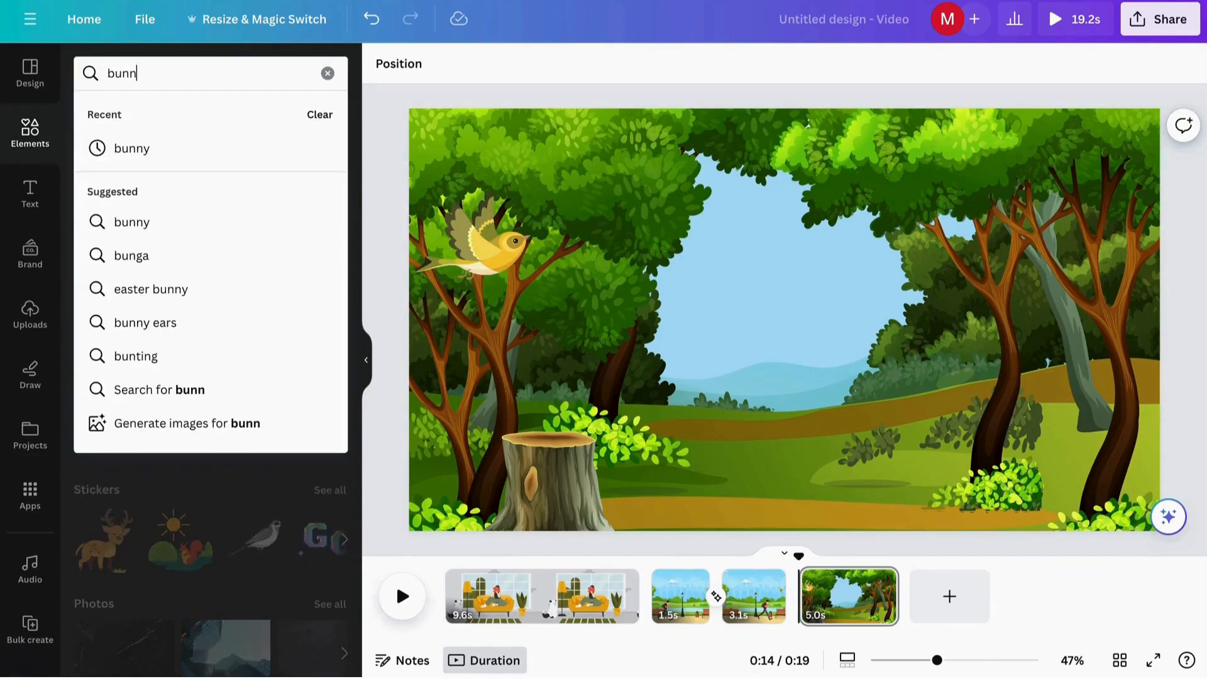
{"action": "left_click", "coordinate": [244, 147]}
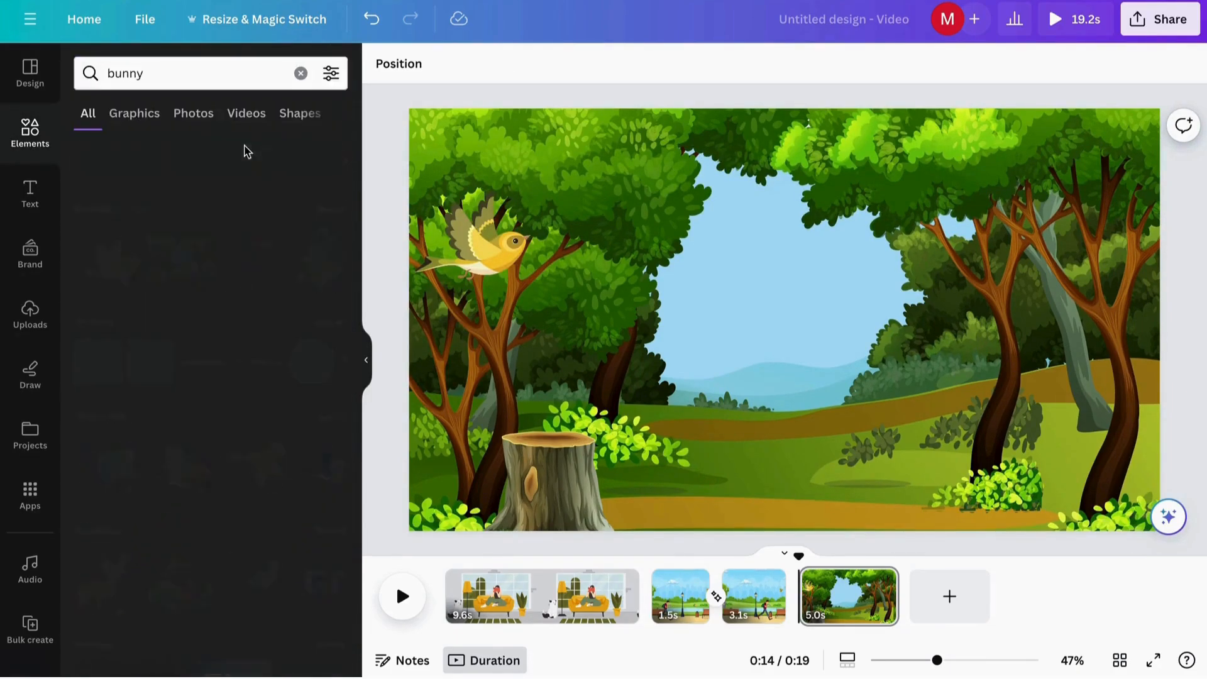
{"action": "left_click", "coordinate": [116, 118]}
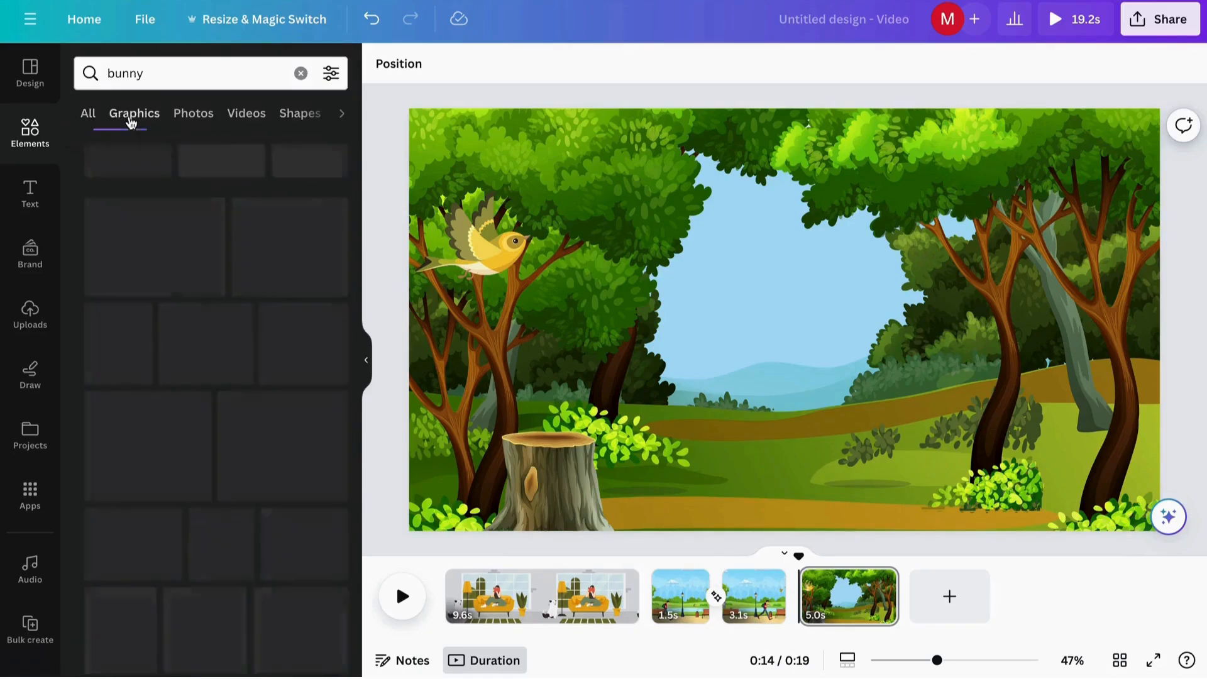
{"action": "scroll", "coordinate": [248, 409], "scroll_direction": "down", "scroll_amount": 3}
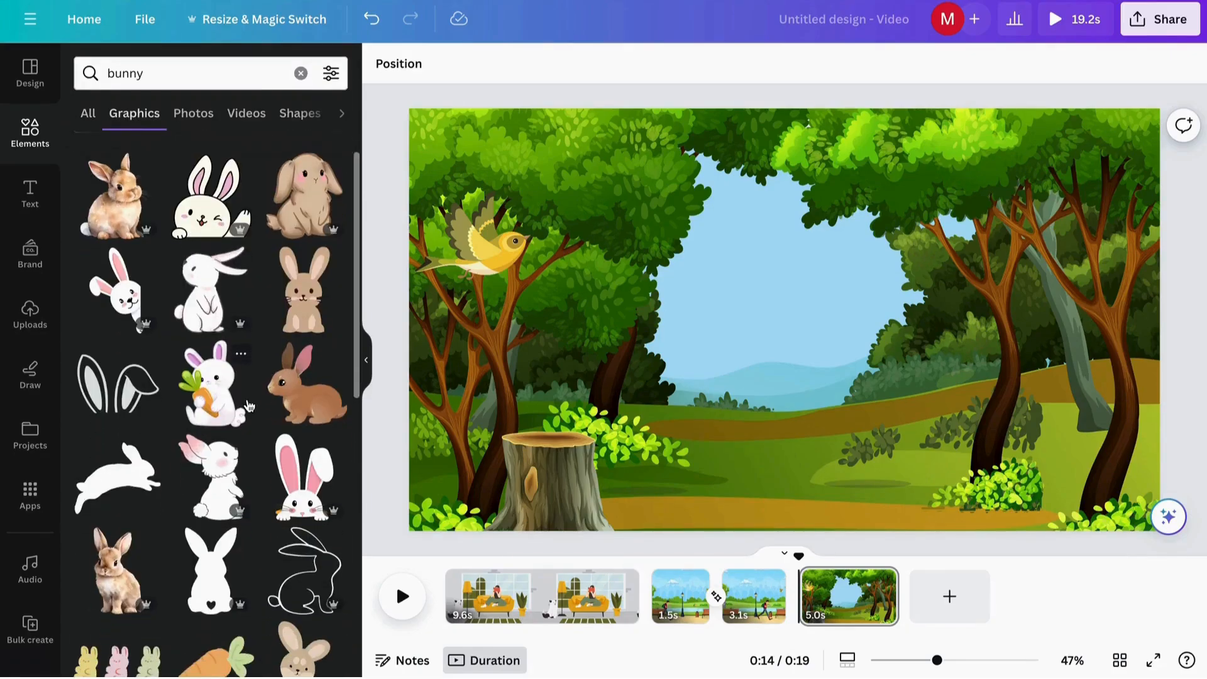
{"action": "scroll", "coordinate": [236, 478], "scroll_direction": "down", "scroll_amount": 7}
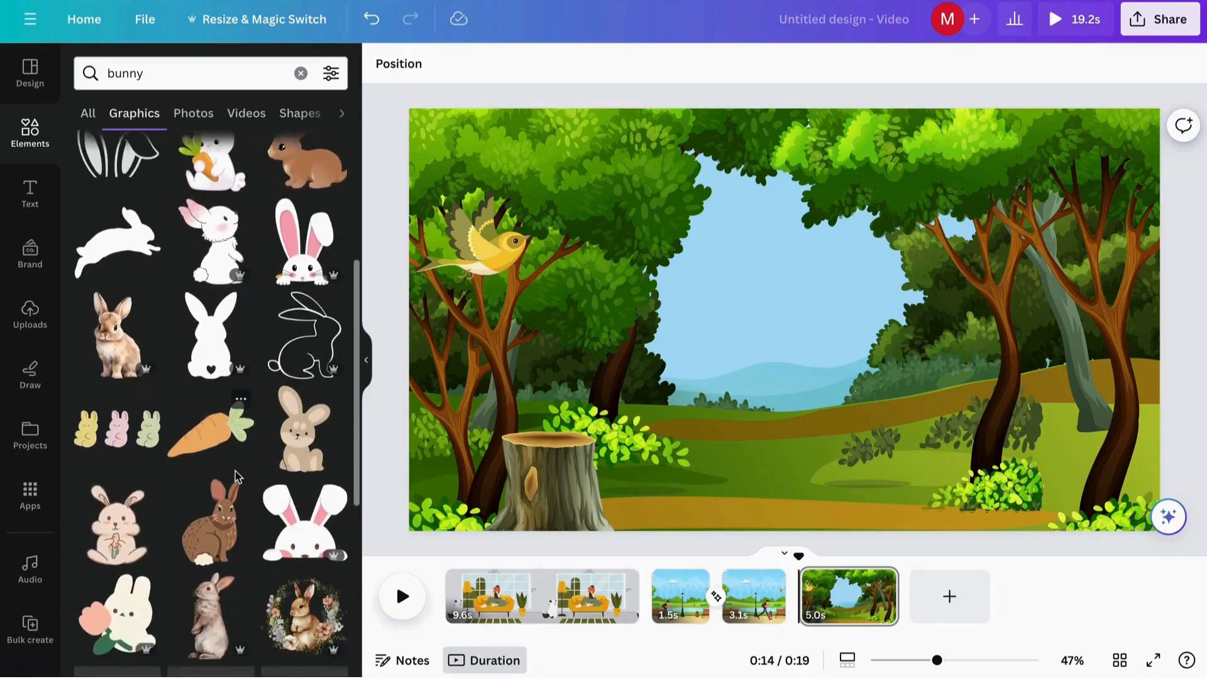
{"action": "left_click", "coordinate": [113, 434]}
{"action": "left_click_drag", "start_coordinate": [845, 432], "coordinate": [669, 407]}
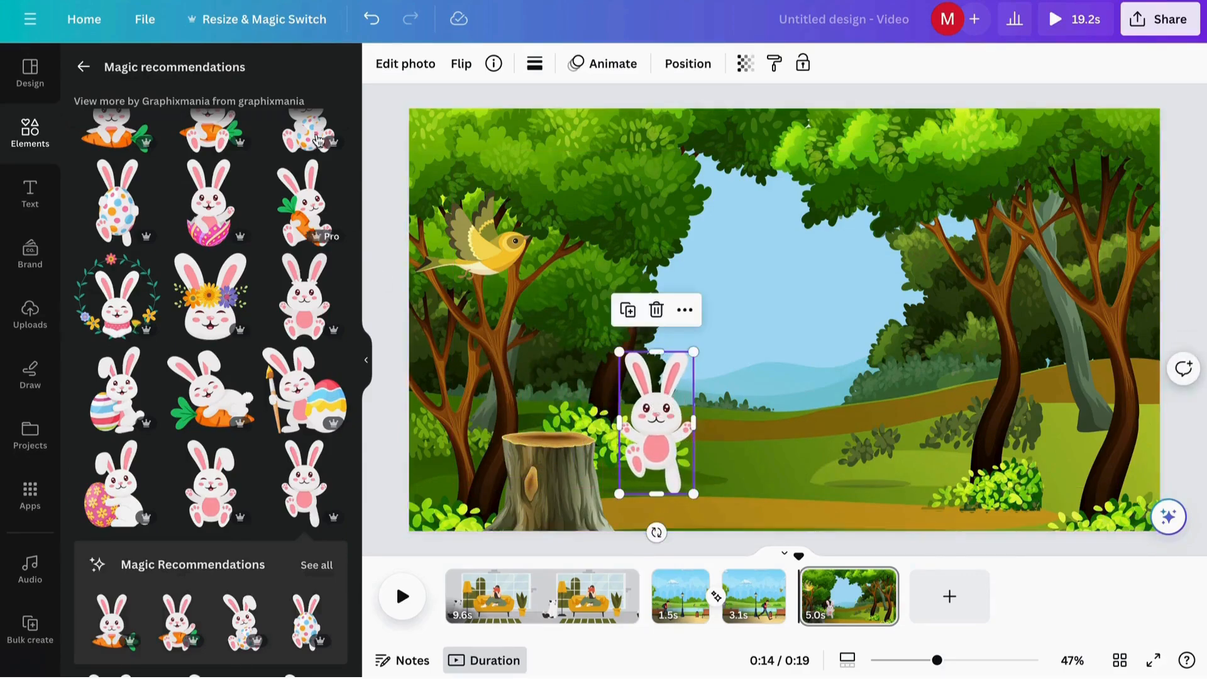
- Give the bunny a custom hopping path toward the right-hand trees with the Steady movement style
{"action": "left_click", "coordinate": [588, 72]}
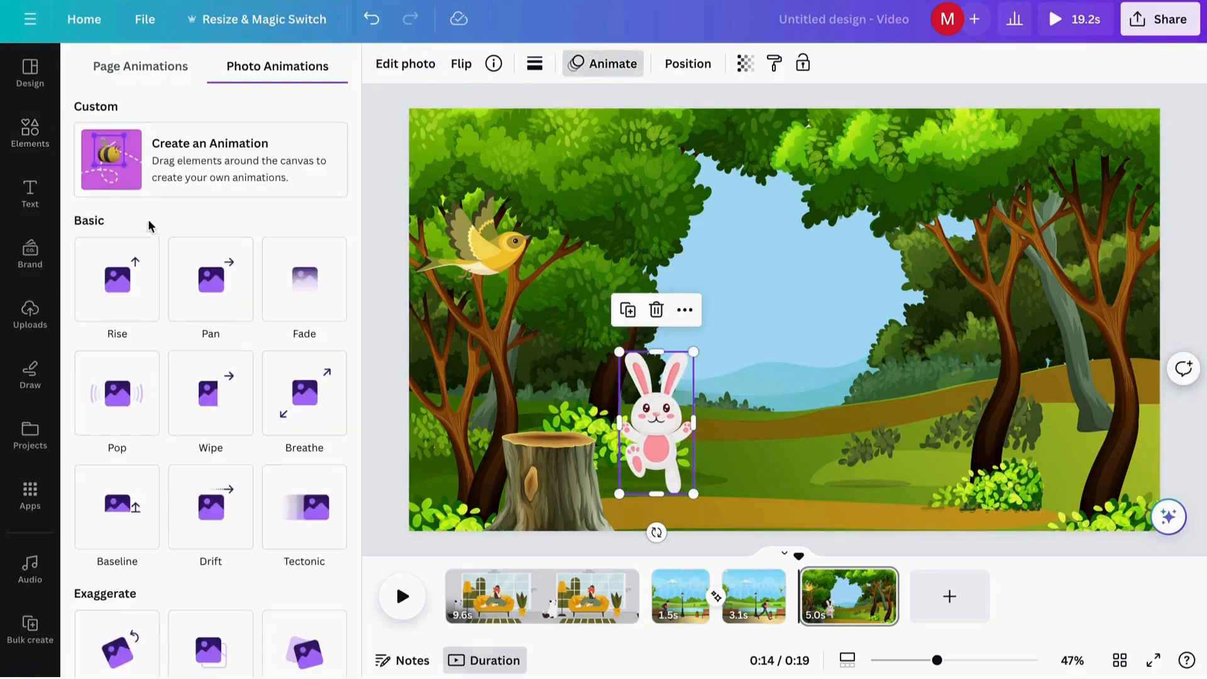
{"action": "left_click", "coordinate": [189, 161]}
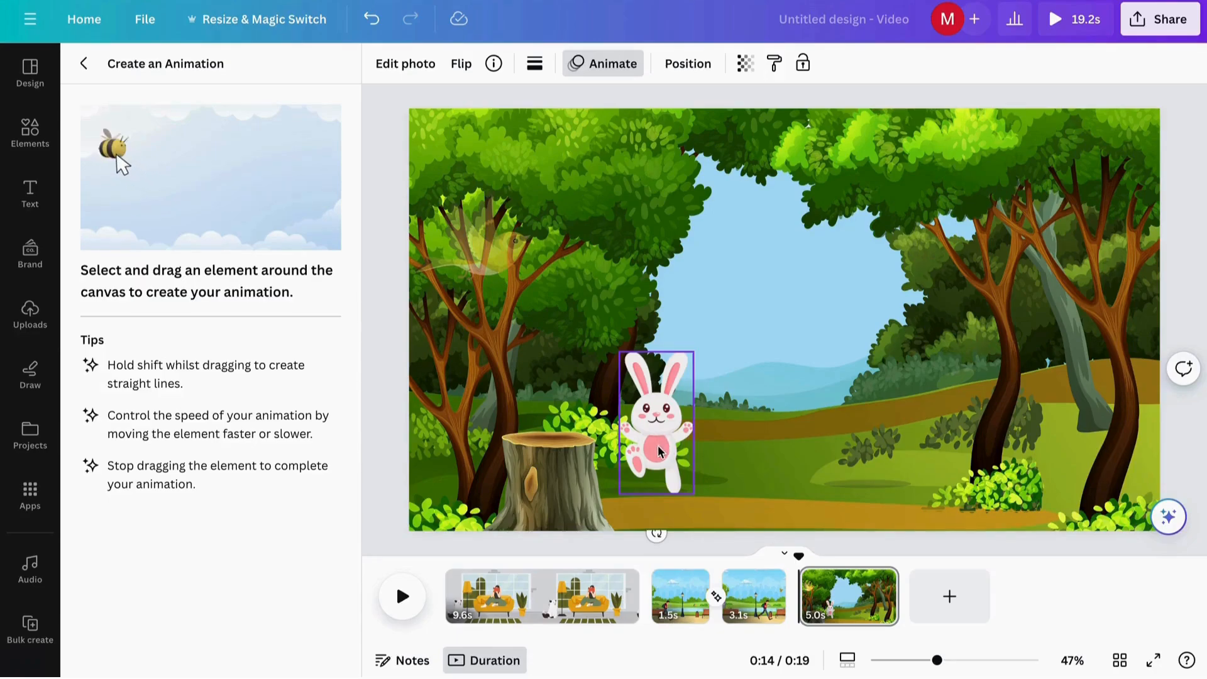
{"action": "mouse_move", "coordinate": [658, 451]}
{"action": "left_mouse_down"}
{"action": "mouse_move", "coordinate": [690, 478]}
{"action": "mouse_move", "coordinate": [744, 439]}
{"action": "mouse_move", "coordinate": [778, 497]}
{"action": "mouse_move", "coordinate": [823, 416]}
{"action": "mouse_move", "coordinate": [848, 455]}
{"action": "mouse_move", "coordinate": [884, 376]}
{"action": "mouse_move", "coordinate": [921, 387]}
{"action": "mouse_move", "coordinate": [929, 423]}
{"action": "mouse_move", "coordinate": [944, 365]}
{"action": "mouse_move", "coordinate": [972, 387]}
{"action": "mouse_move", "coordinate": [977, 416]}
{"action": "left_mouse_up"}
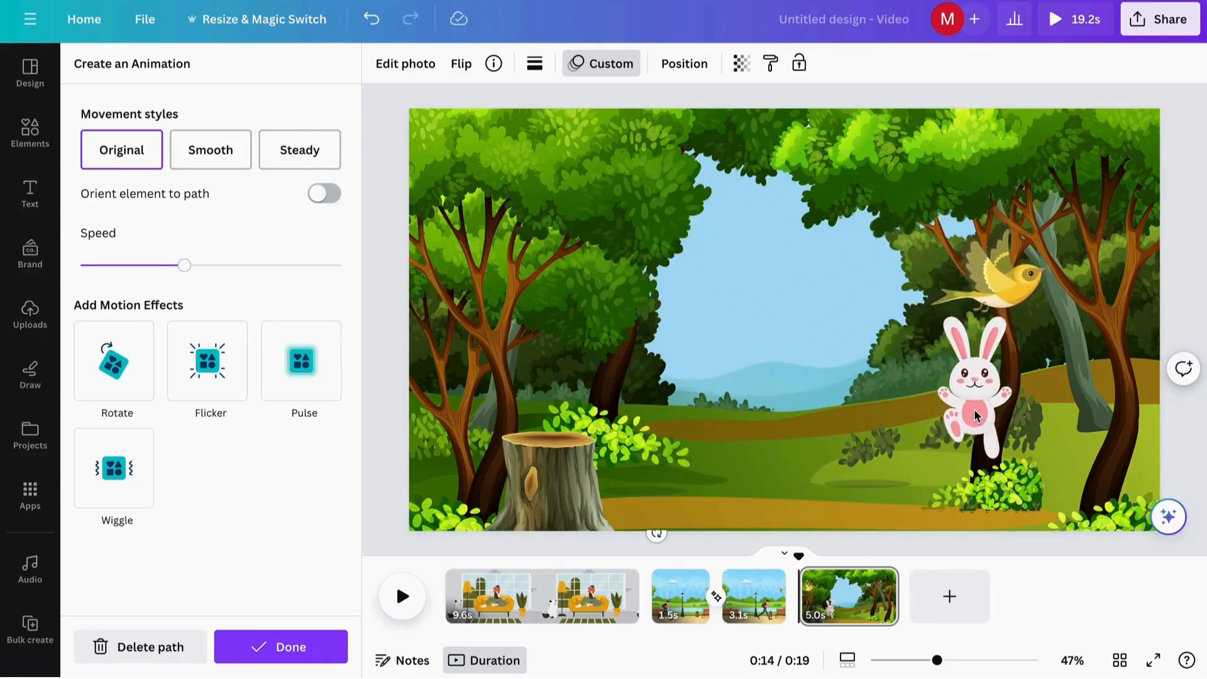
{"action": "left_click", "coordinate": [305, 162]}
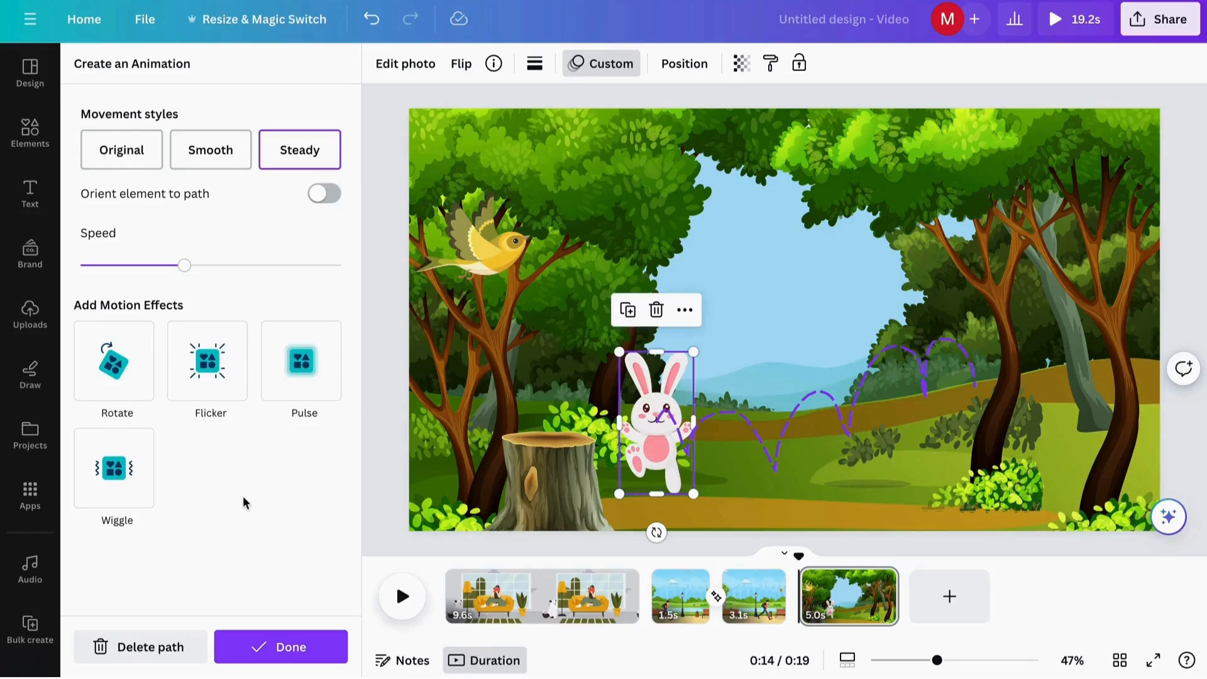
{"action": "left_click", "coordinate": [293, 651]}
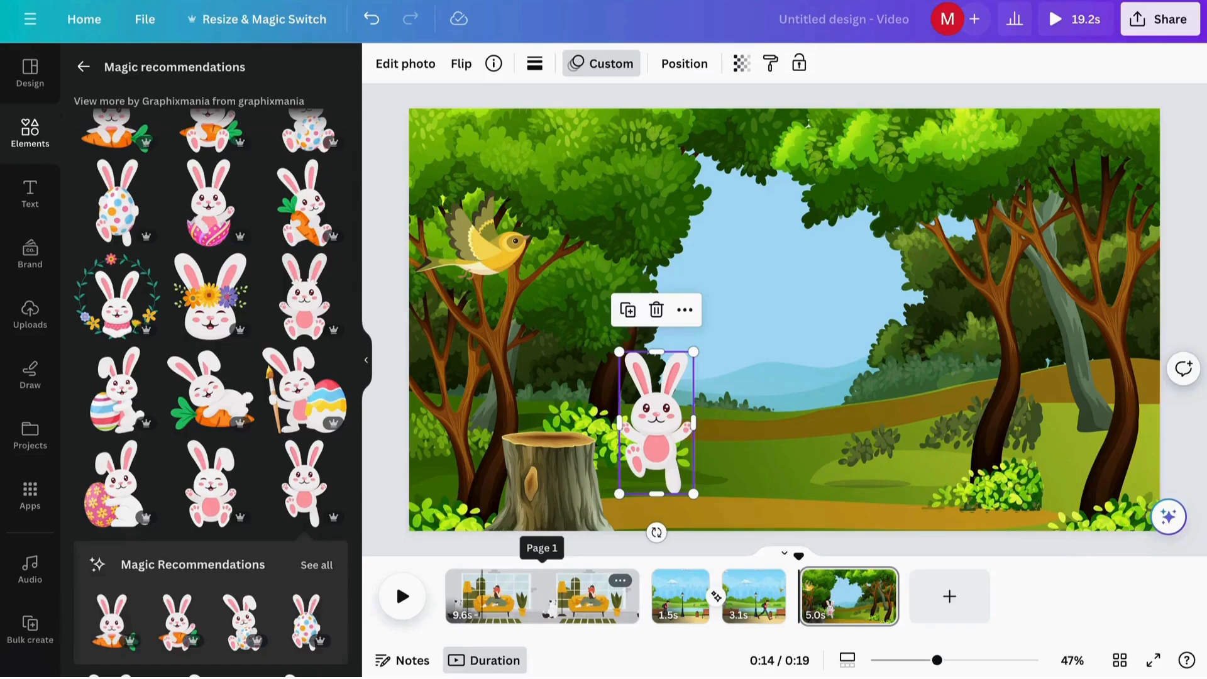
- Trim the living room page to 5.1 seconds and play the whole video from the start
{"action": "left_click", "coordinate": [402, 595]}
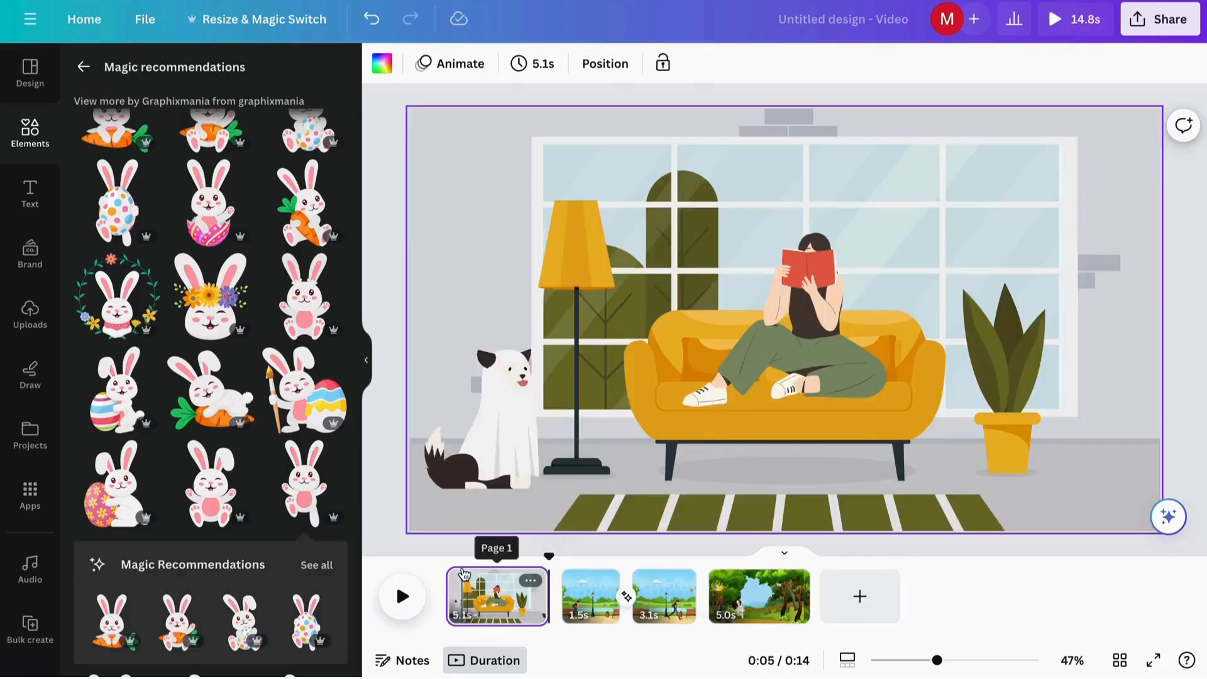
{"action": "left_click_drag", "start_coordinate": [547, 556], "coordinate": [444, 558]}
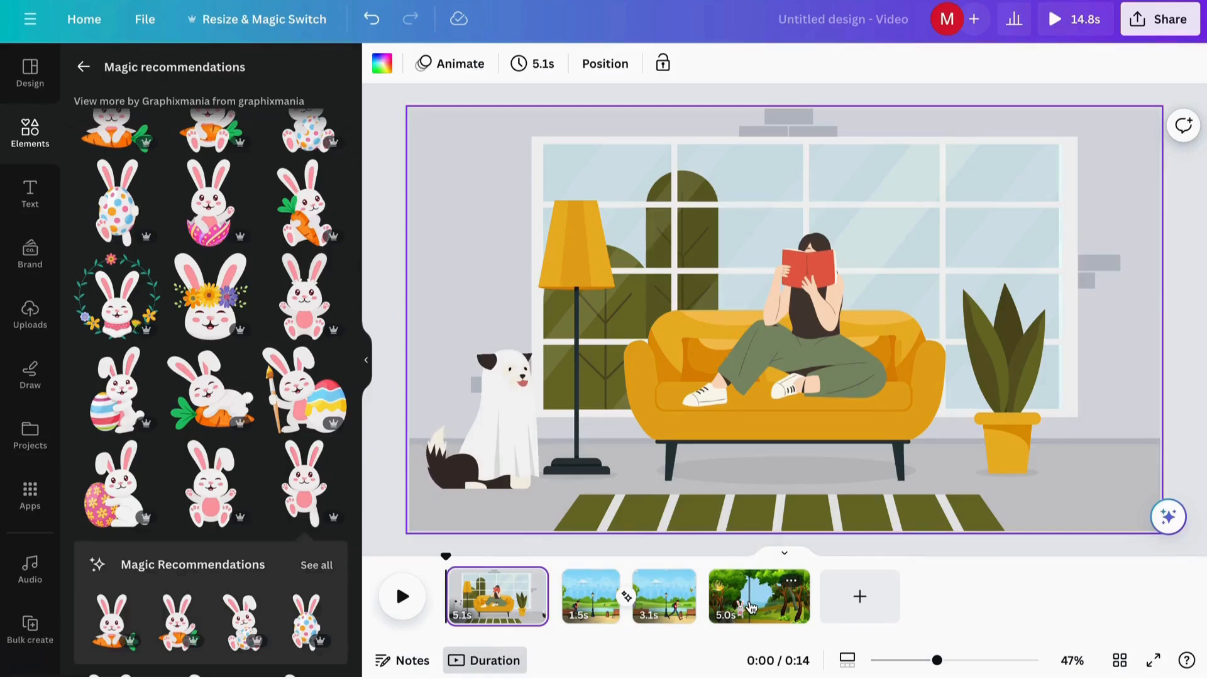
{"action": "left_click", "coordinate": [396, 604]}
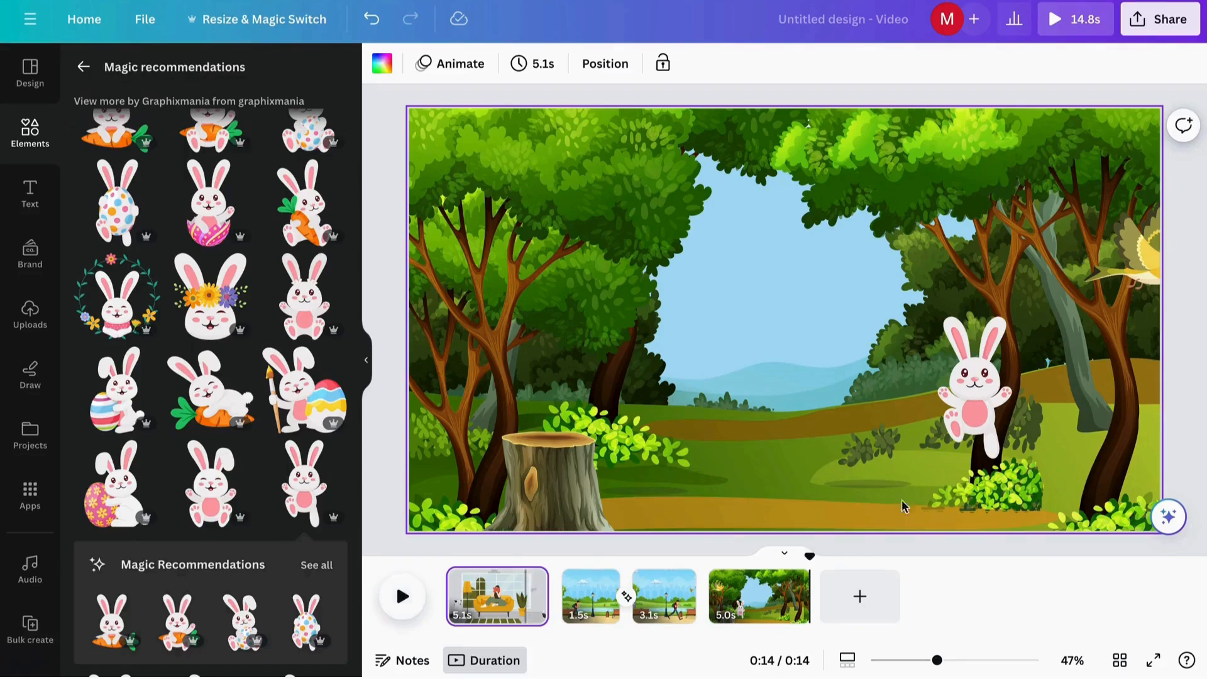
- Download all four pages of the design as an MP4 video at 1080p (HD) quality
{"action": "left_click", "coordinate": [1160, 25]}
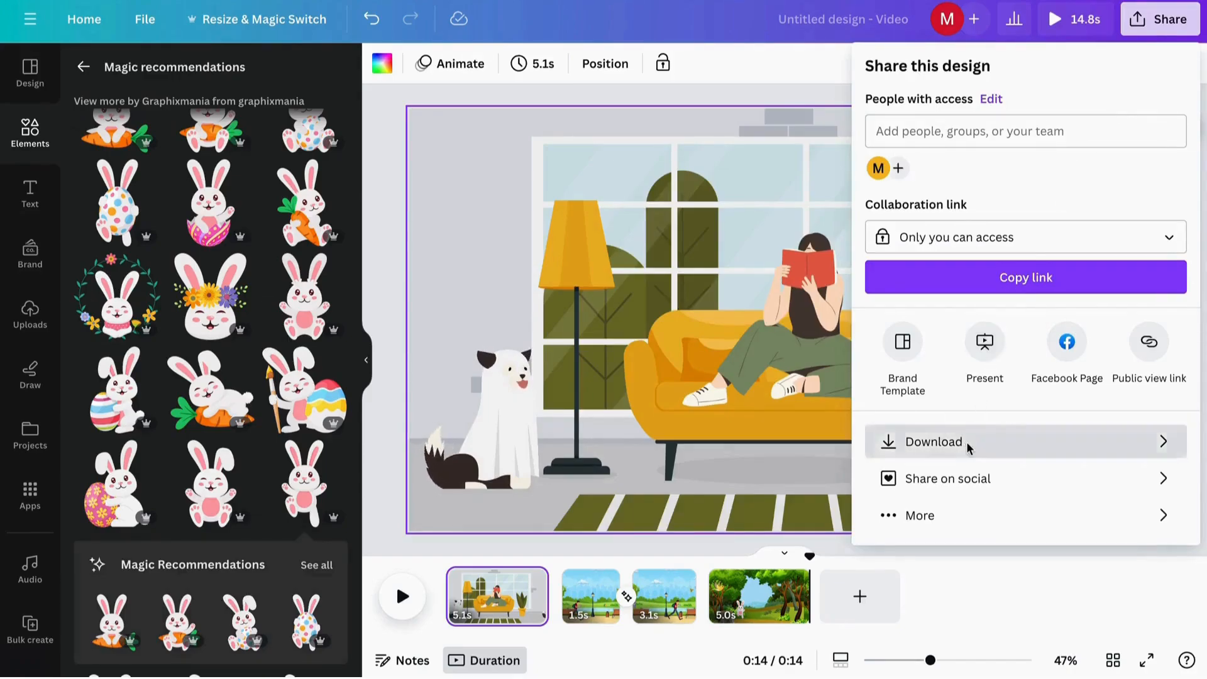
{"action": "left_click", "coordinate": [967, 443]}
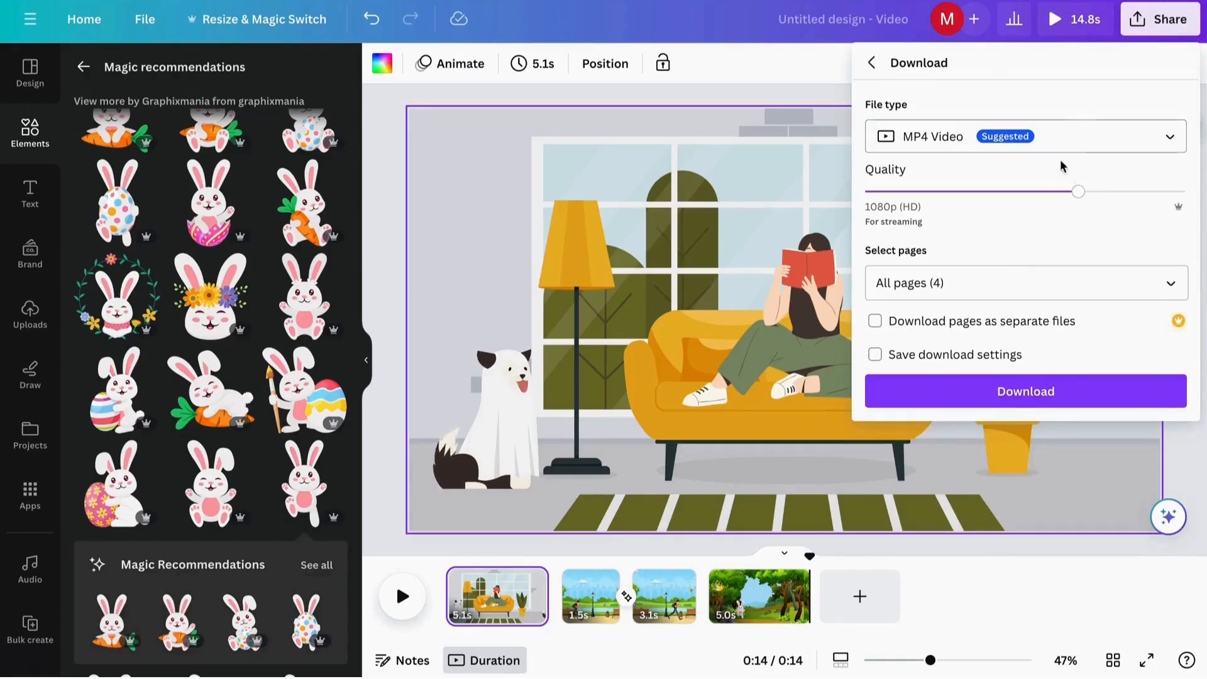
{"action": "left_click", "coordinate": [951, 142]}
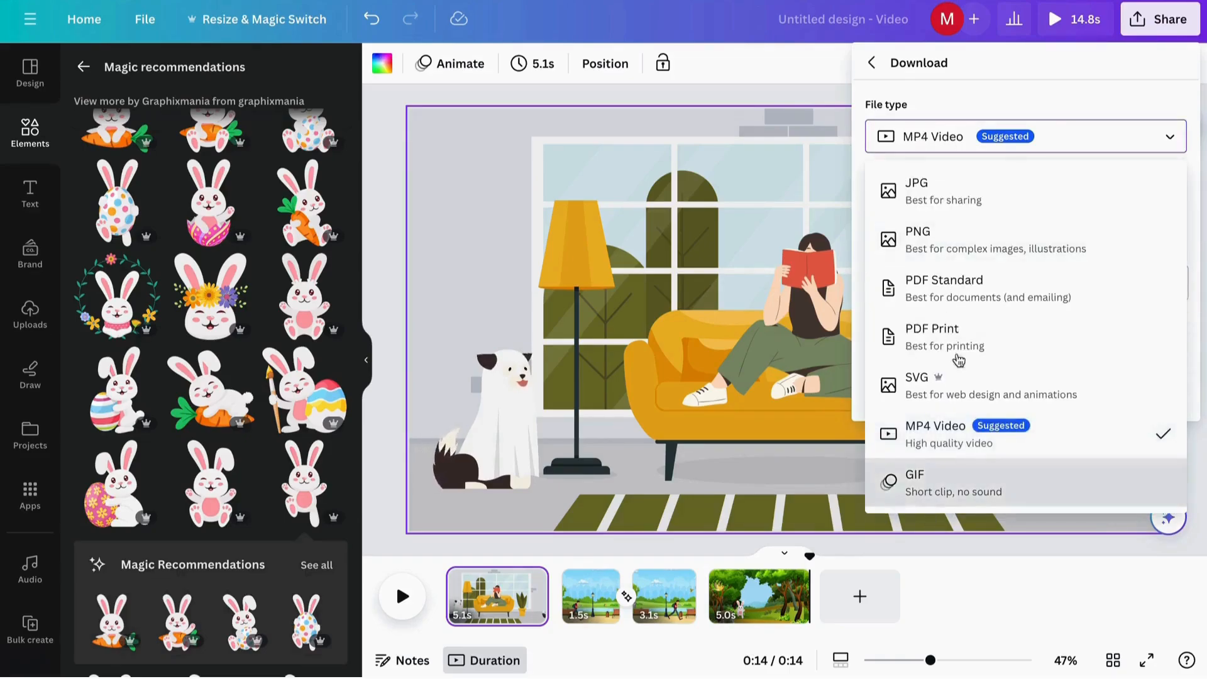
{"action": "left_click", "coordinate": [1001, 139]}
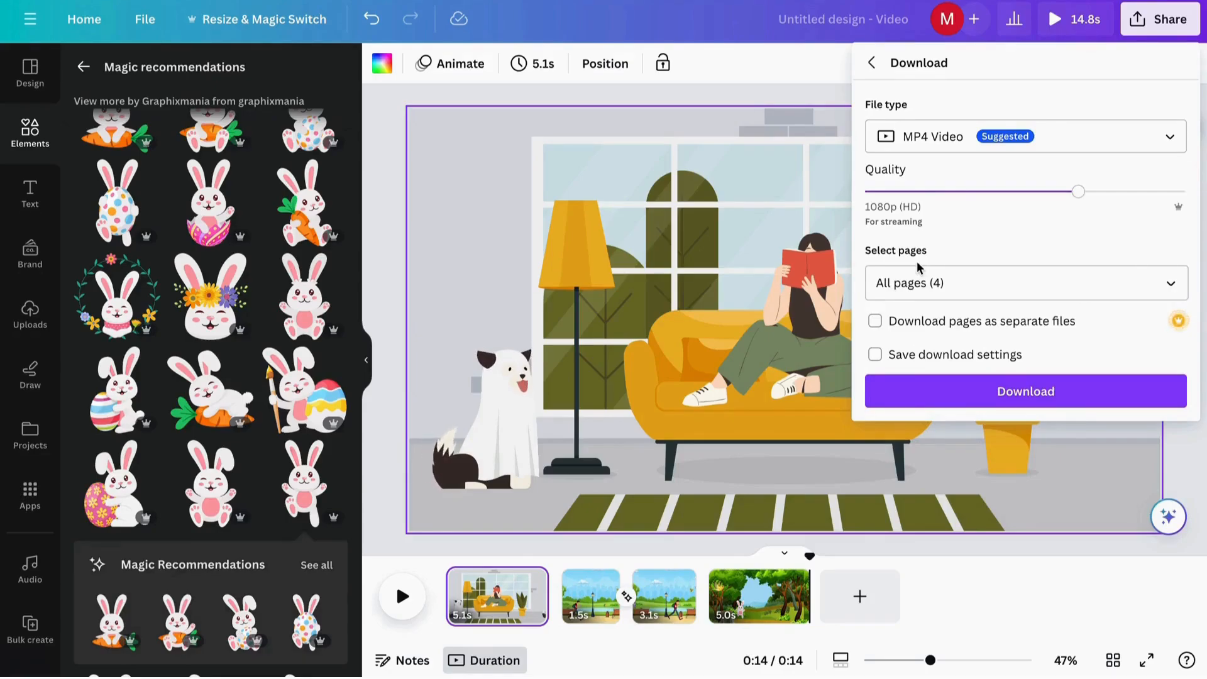
{"action": "left_click", "coordinate": [1014, 398]}
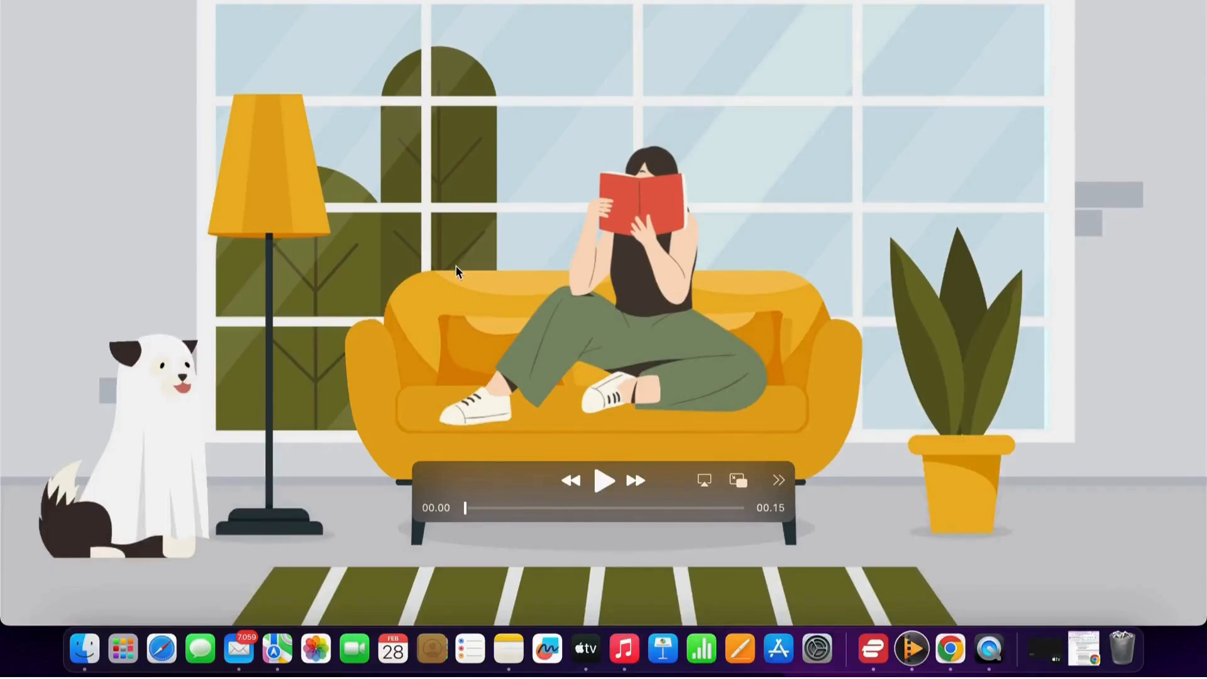
- Play the downloaded video in QuickTime Player and rewind it to the beginning
{"action": "left_click", "coordinate": [605, 481]}
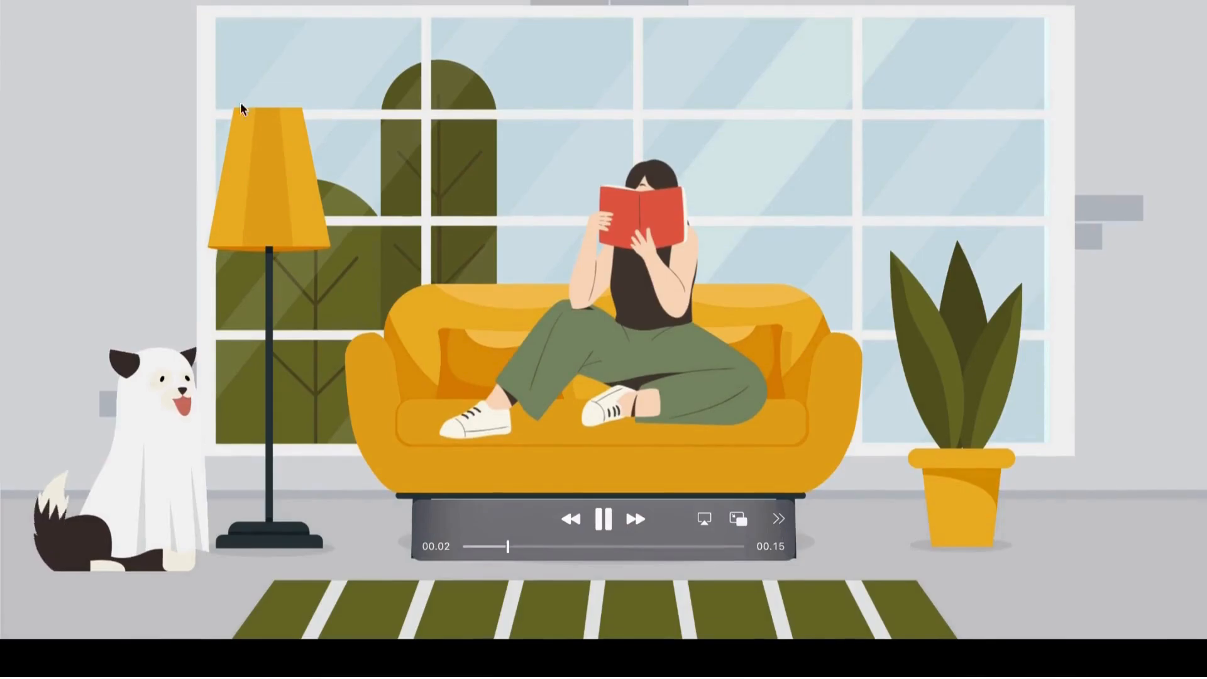
{"action": "left_click_drag", "start_coordinate": [520, 544], "coordinate": [424, 563]}
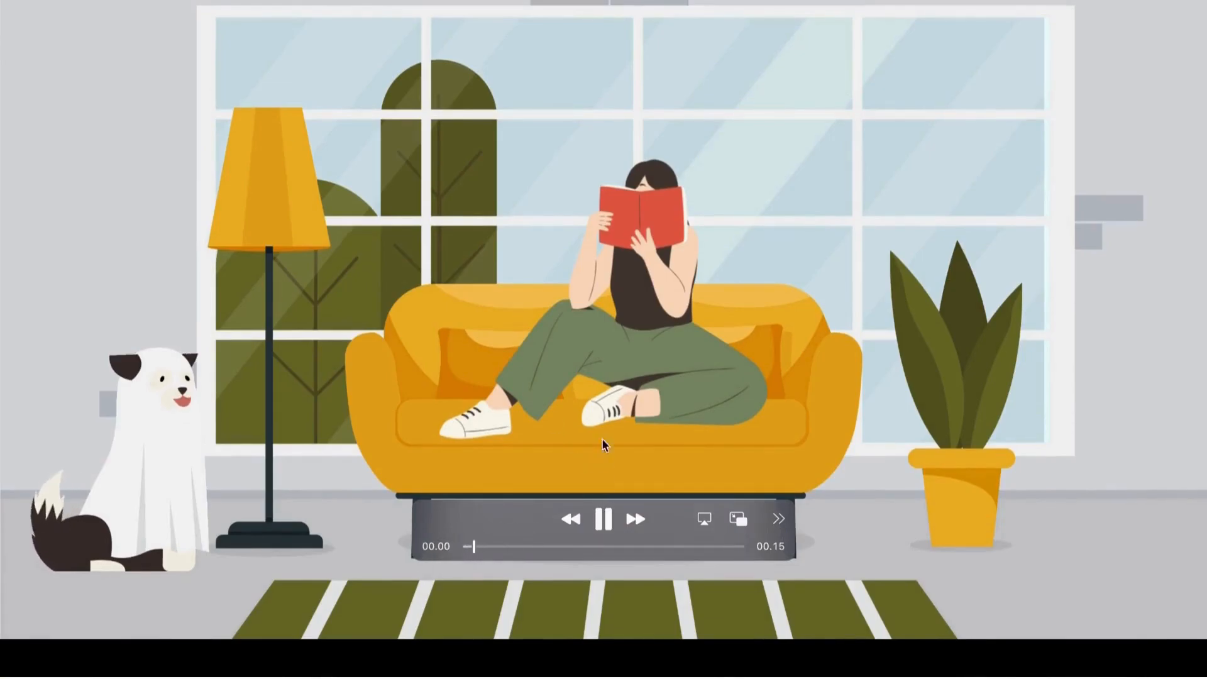